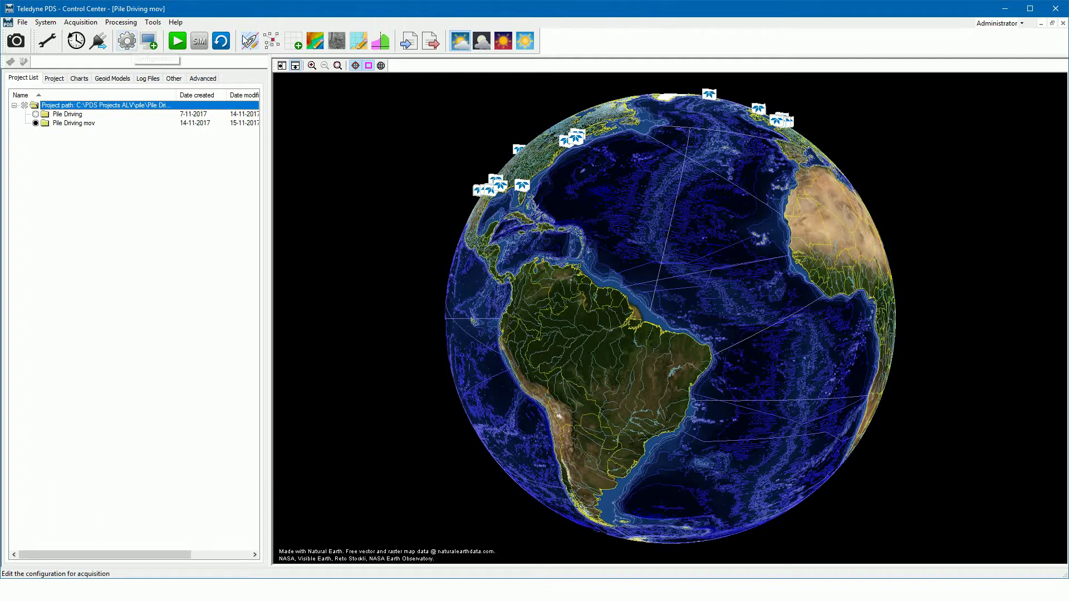
Open the local vessel Pile Driver mov from the acquisition configuration and show its equipment
click(127, 42)
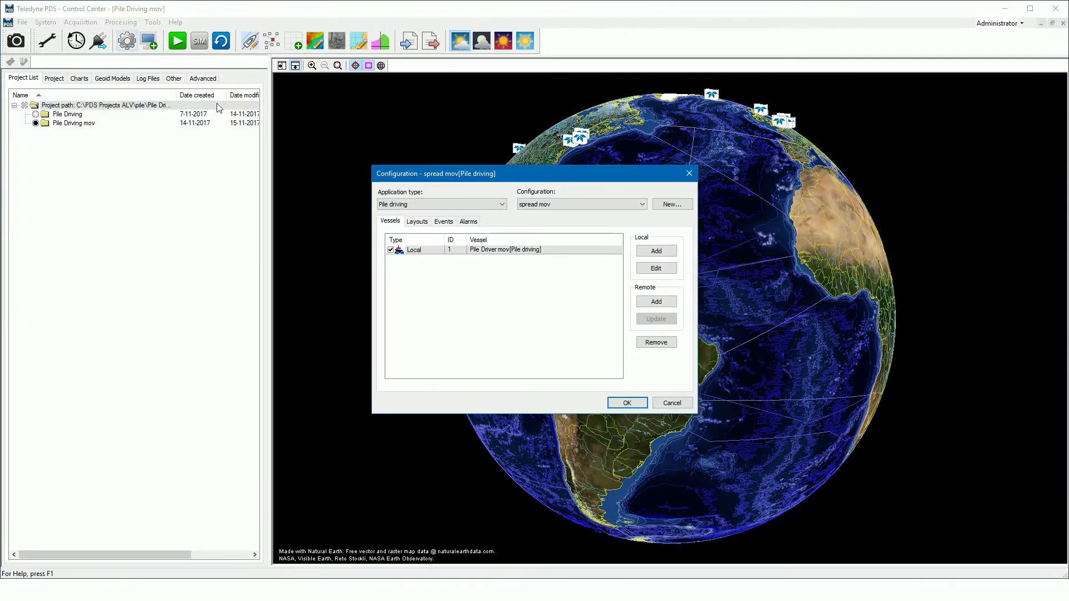
double_click(428, 254)
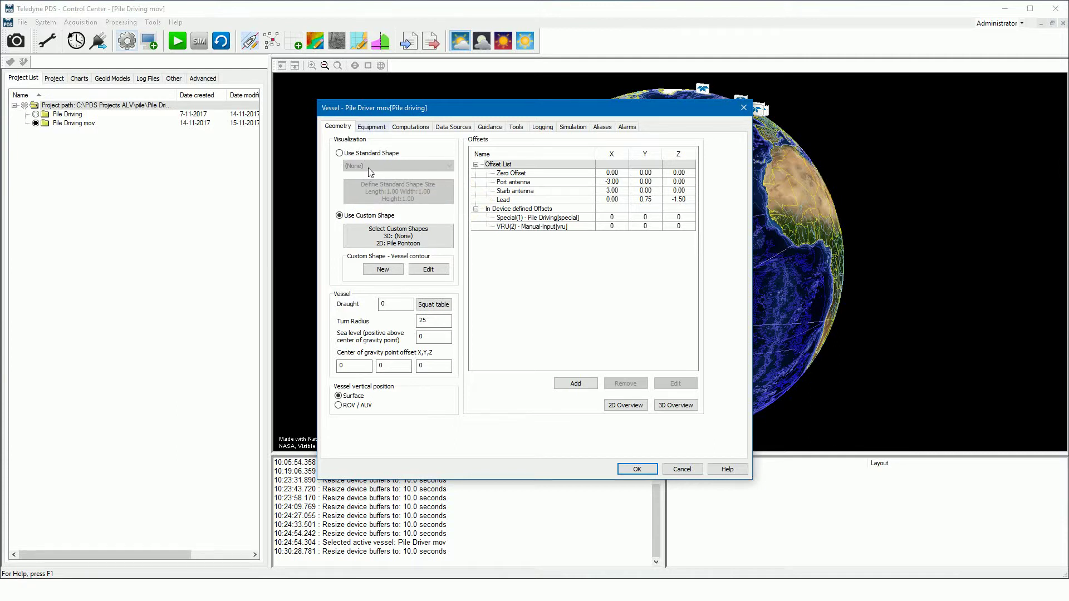
click(376, 127)
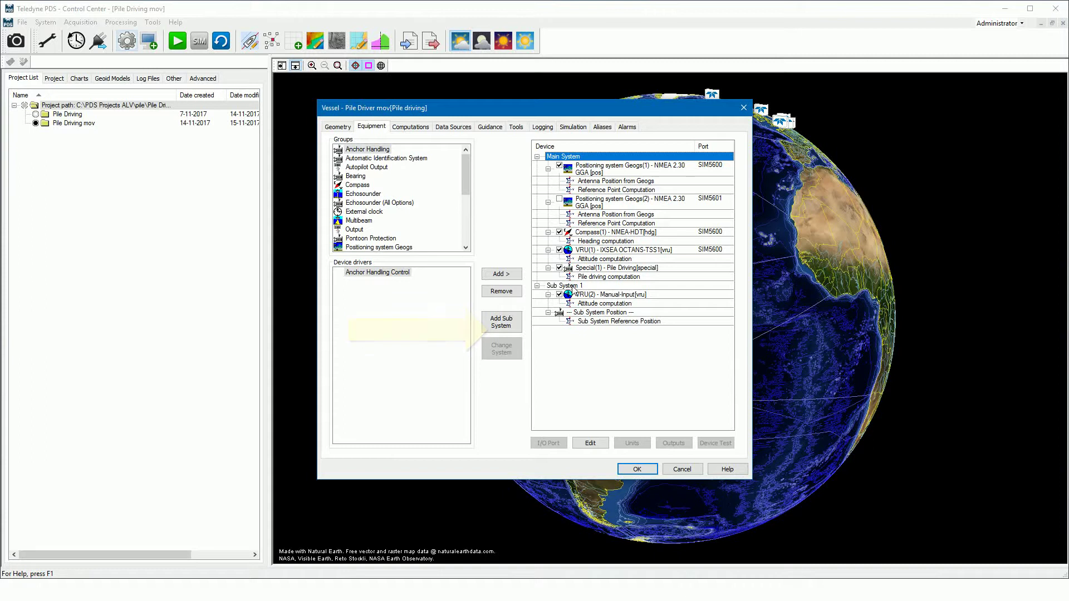
Examine Sub System 1 and the Main System's first positioning system, compass and VRU in the vessel's device list
click(572, 287)
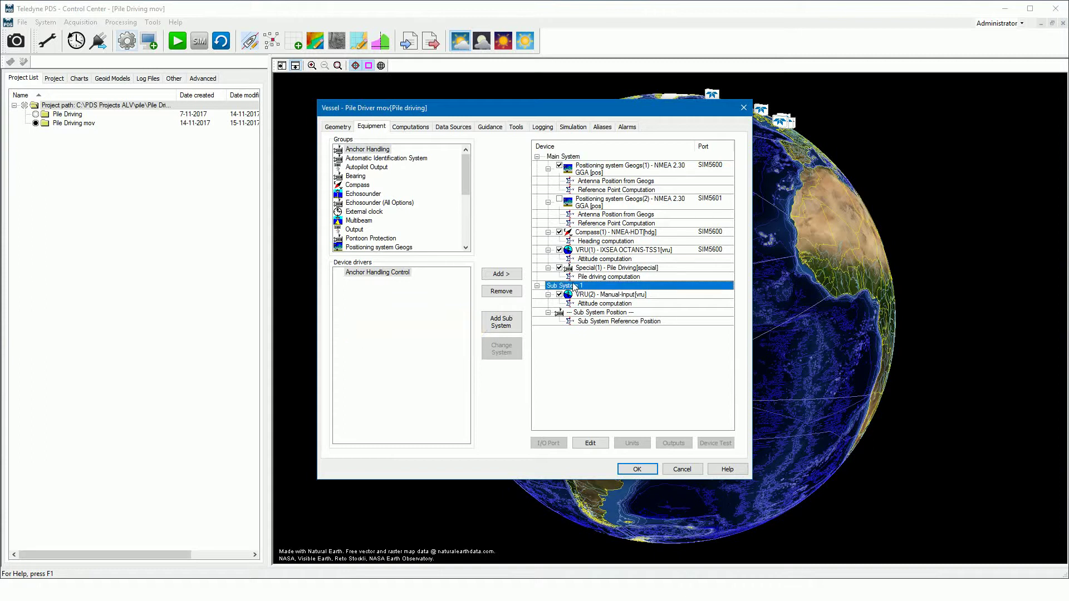
click(586, 158)
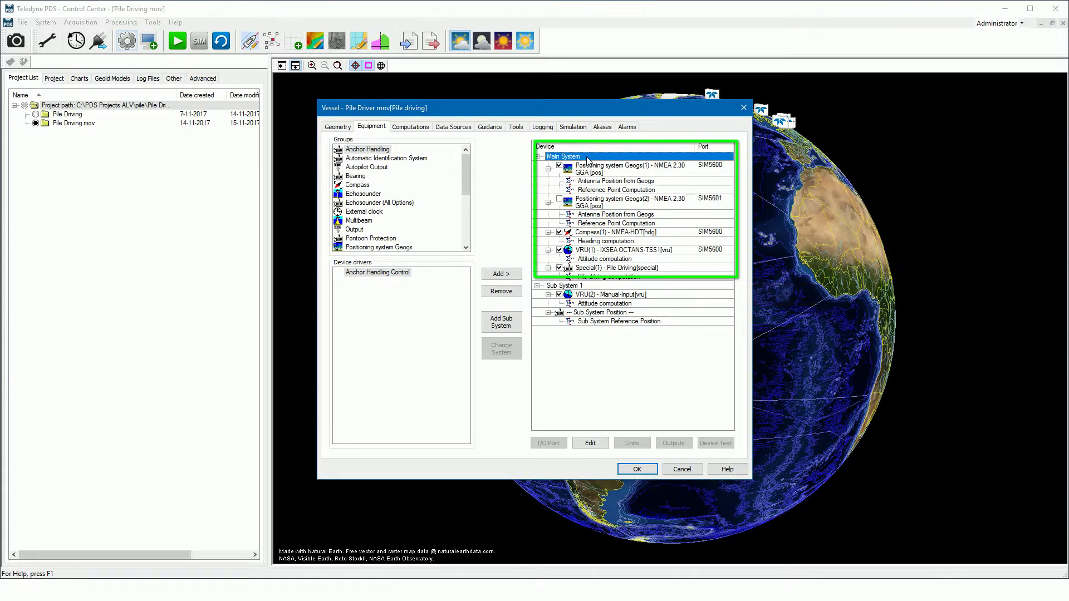
click(596, 172)
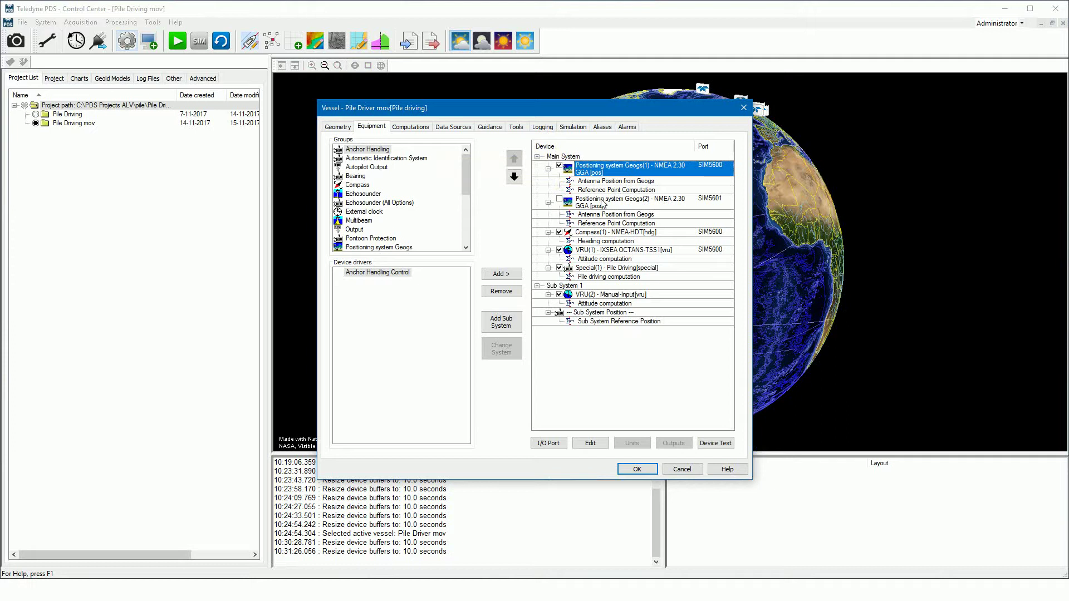
click(599, 234)
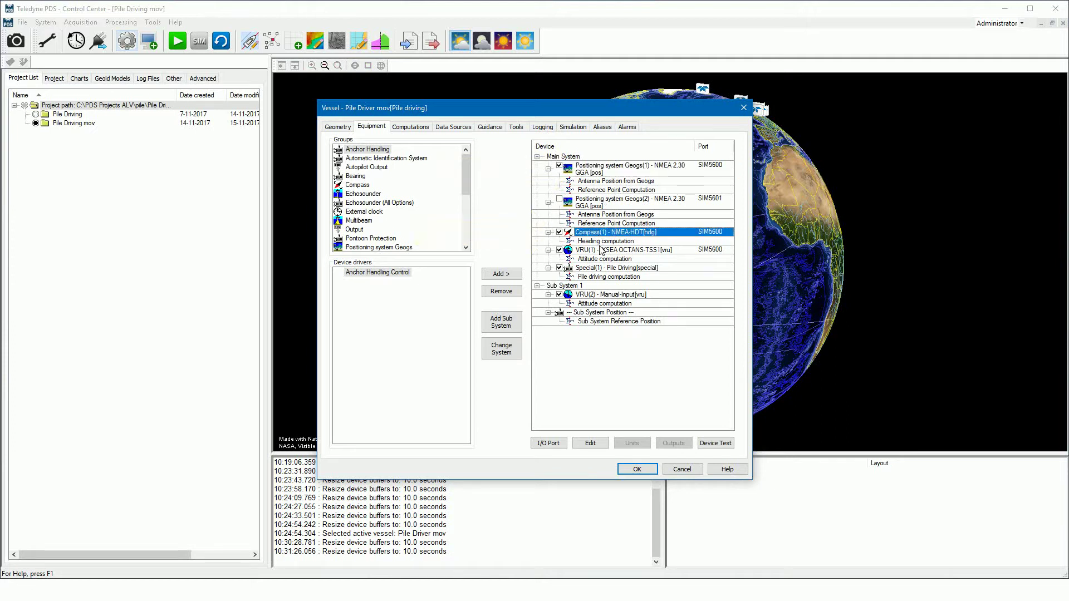
click(600, 250)
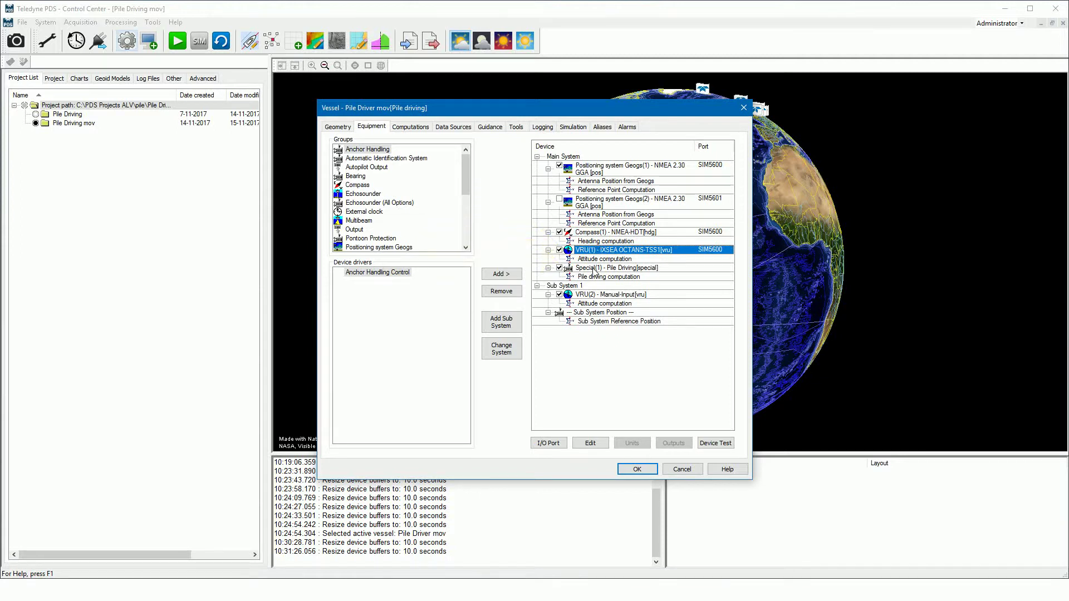
Examine the Main System's Pile Driving device and list the device drivers available in the Special group
click(594, 269)
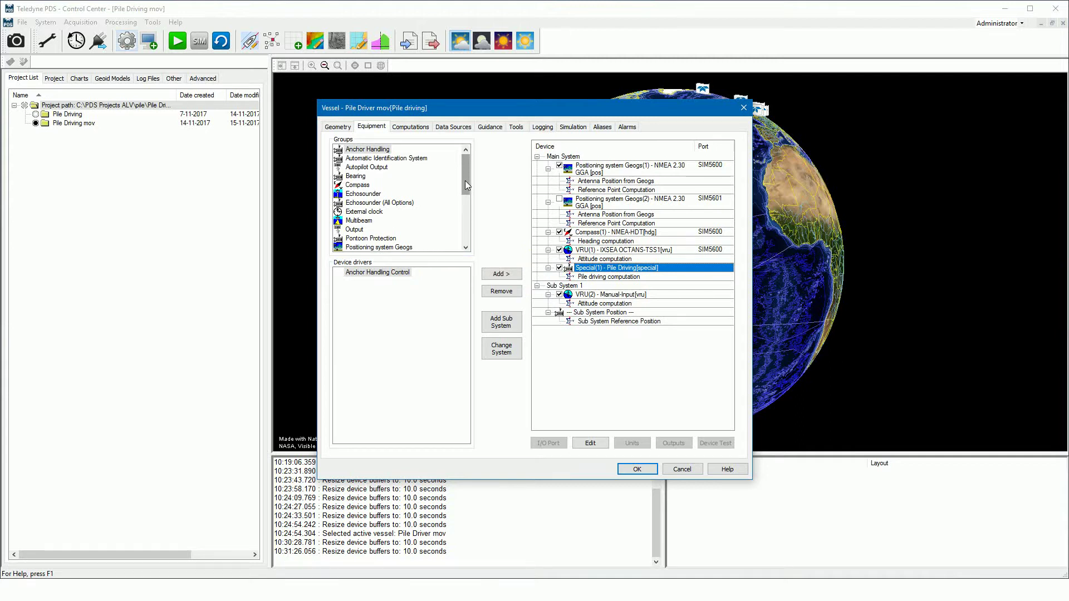
scroll(466, 181, down, 5)
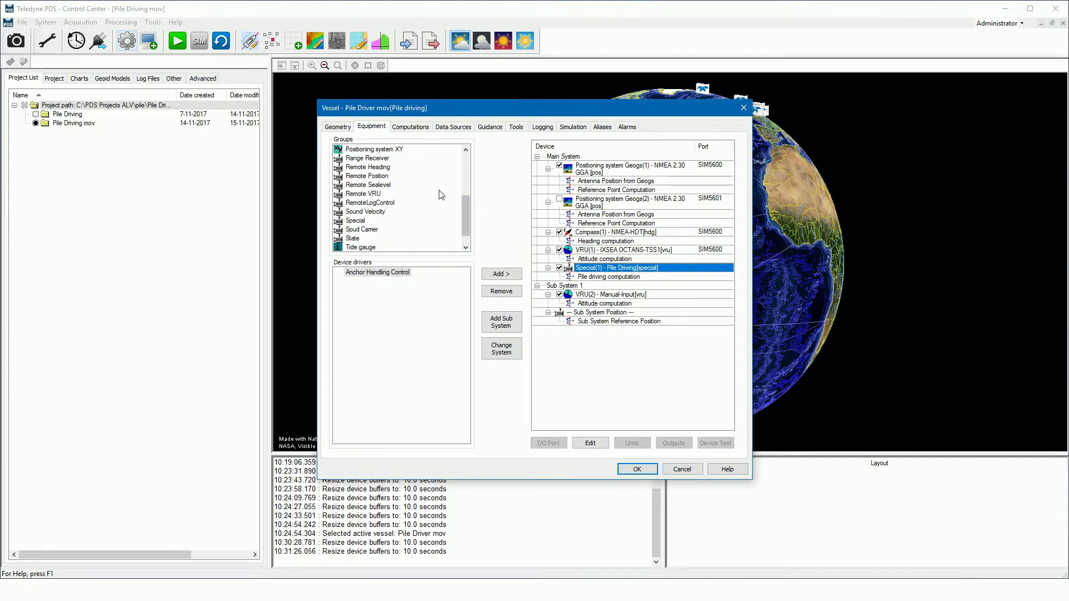
click(356, 221)
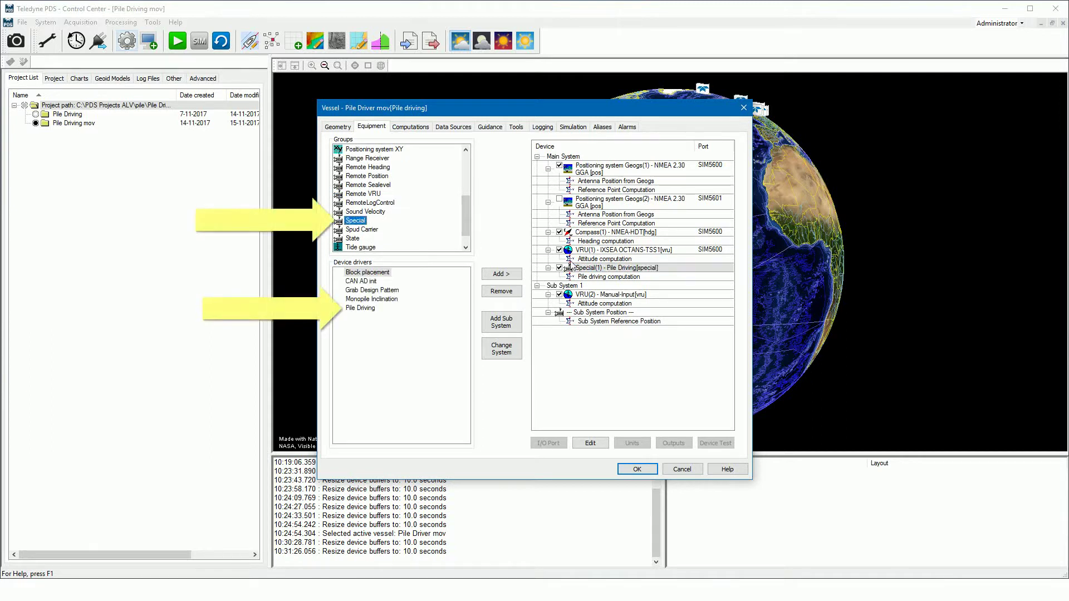
Check the Lead's shape selection in the Pile Driving device's properties and leave them without saving
click(600, 269)
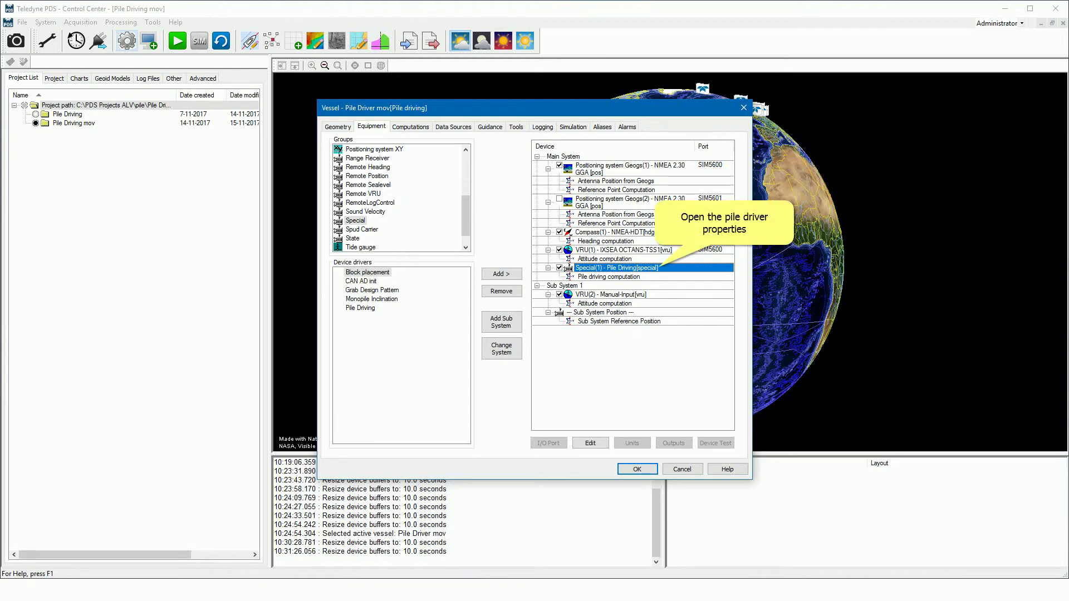
double_click(601, 267)
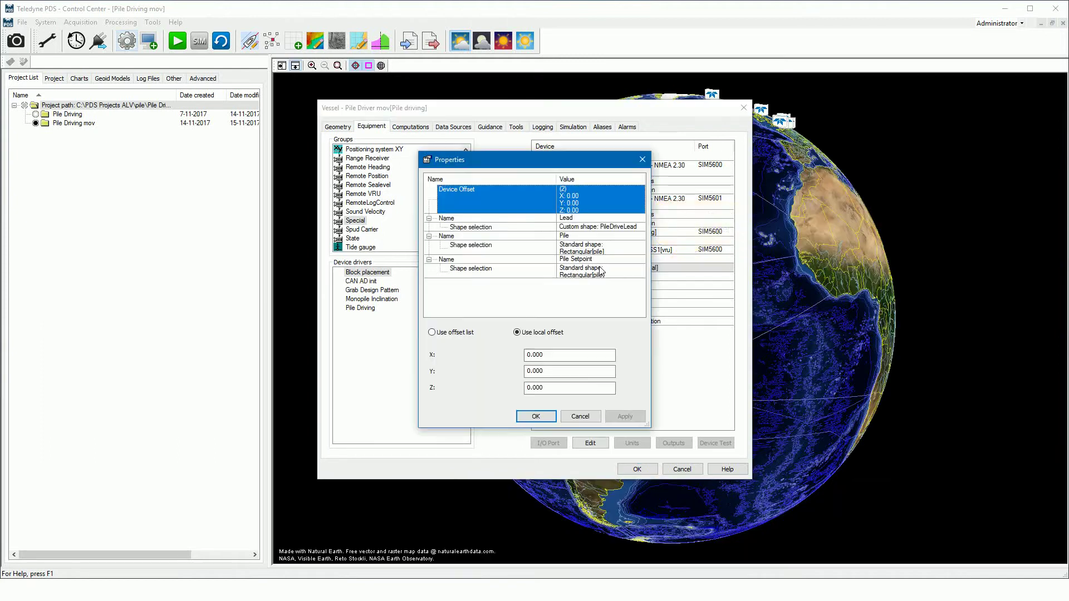
click(577, 221)
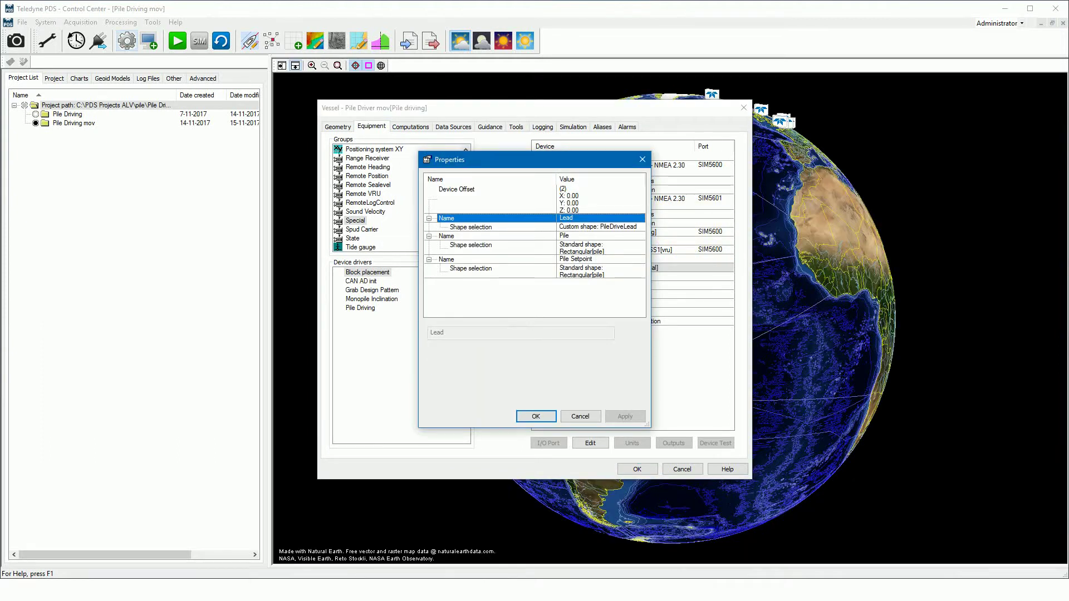
click(576, 228)
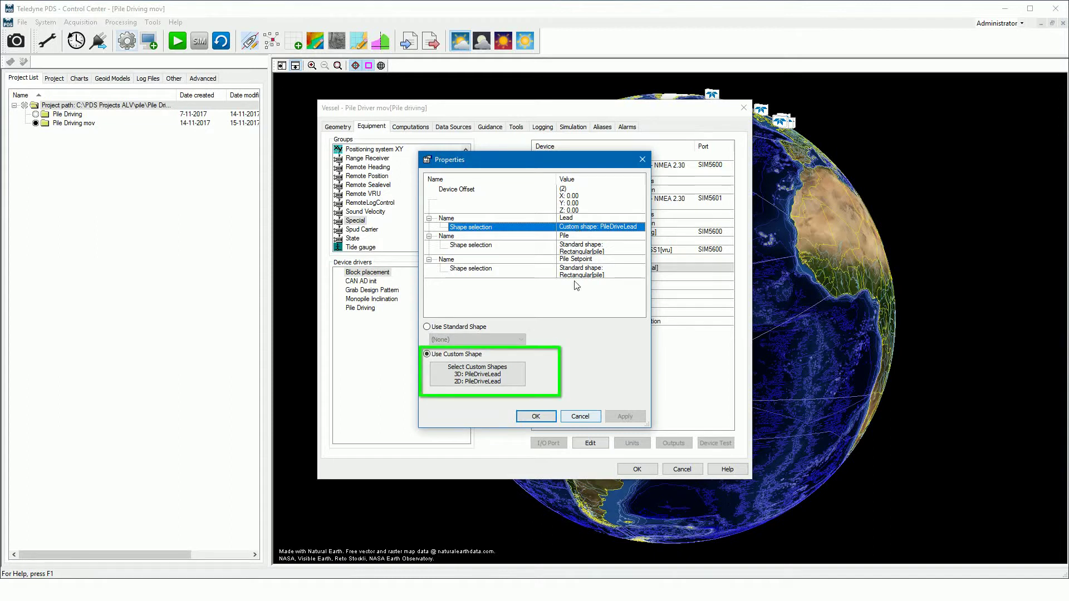
click(579, 416)
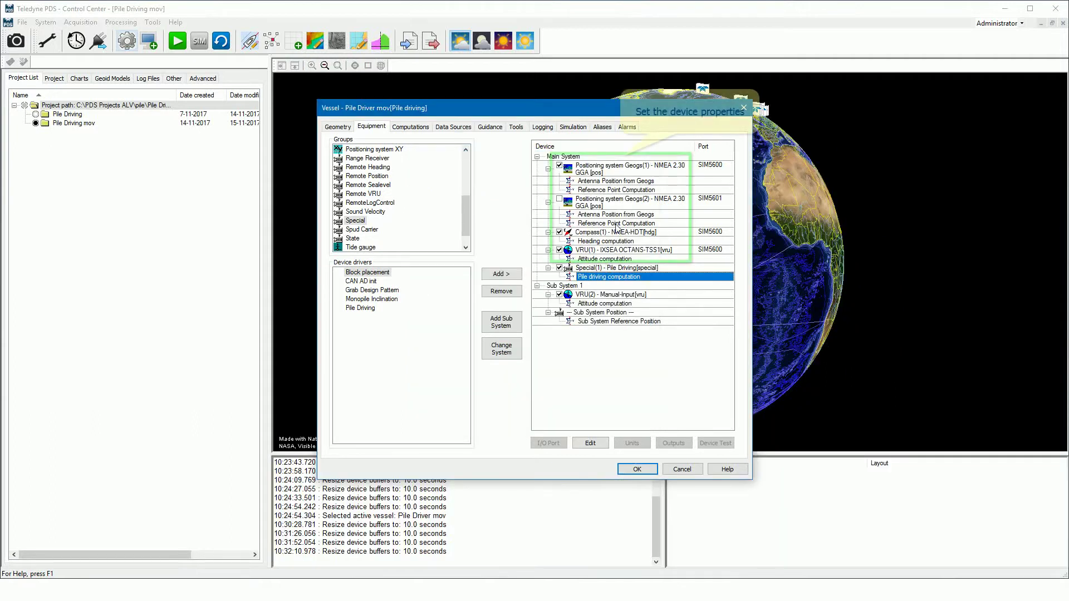
Review the Sub System Position's custom shape and accept the SketchUp model Pile Drive1 for both 3D and 2D displays
click(593, 314)
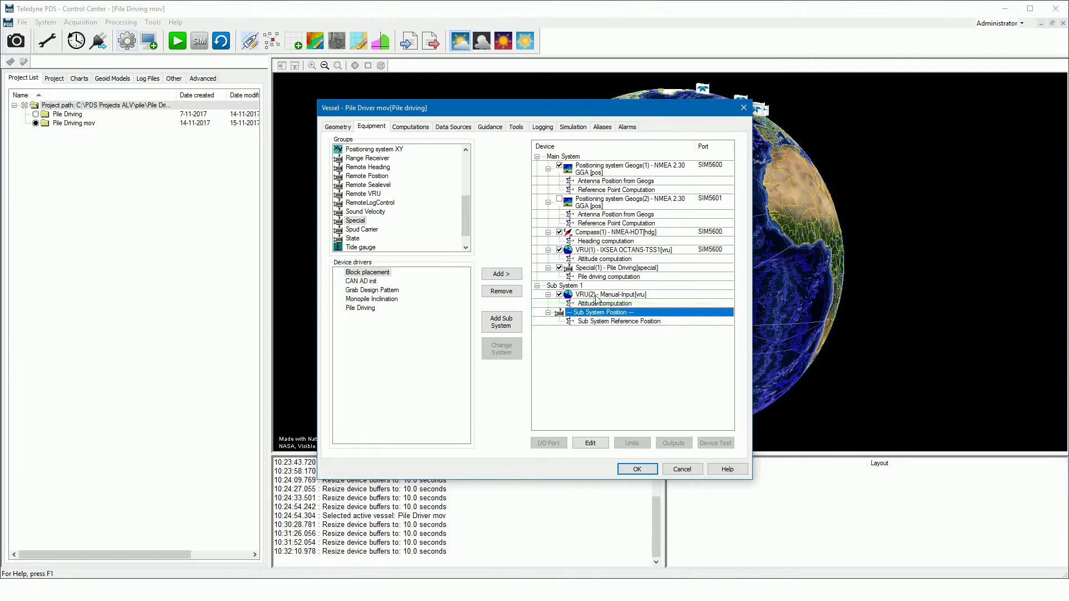
double_click(593, 312)
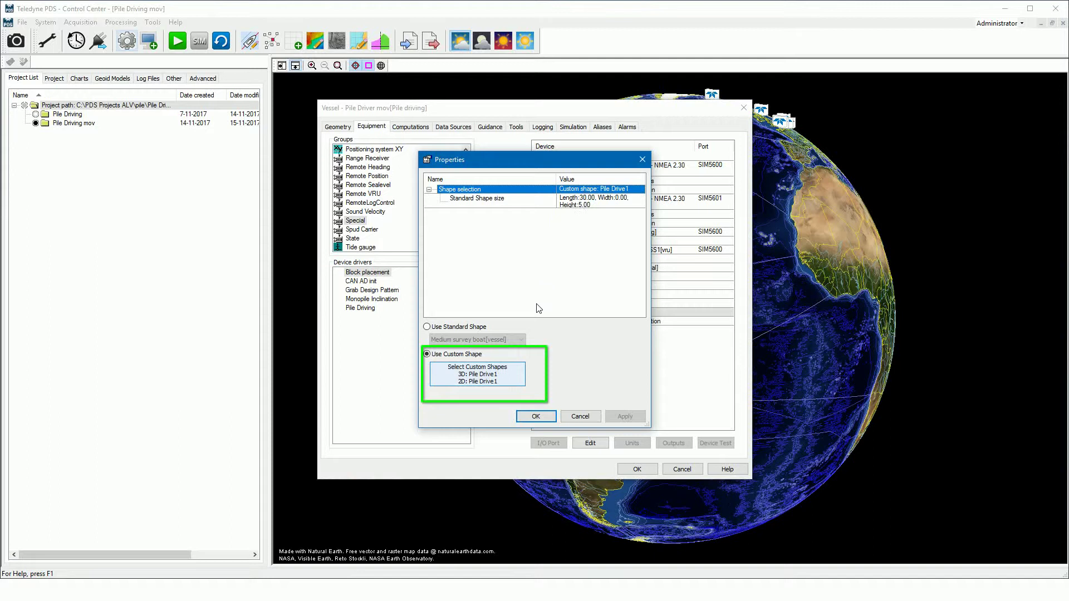
click(507, 384)
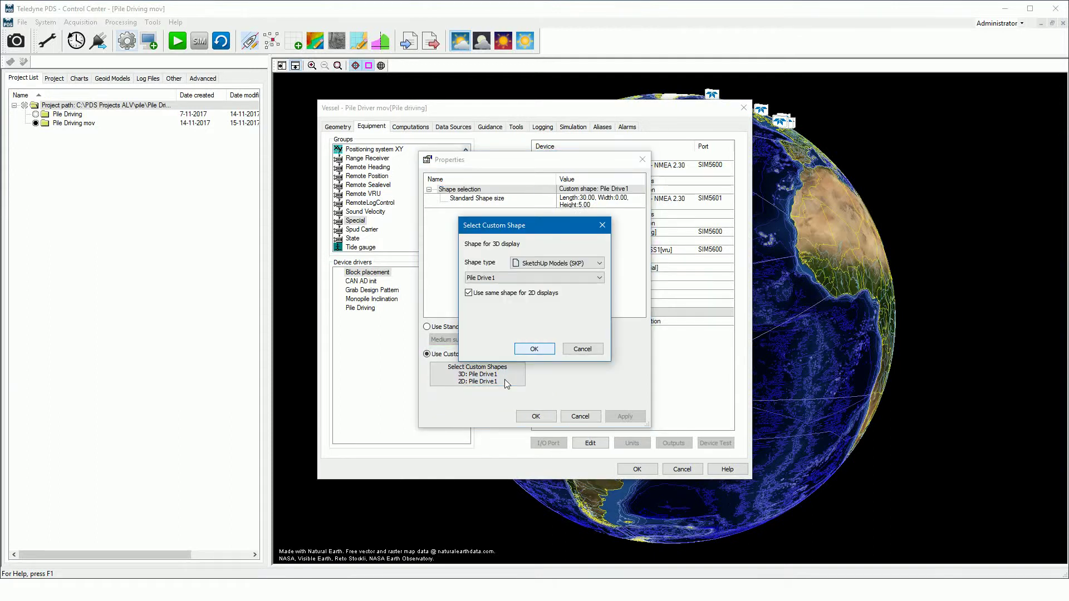
click(538, 350)
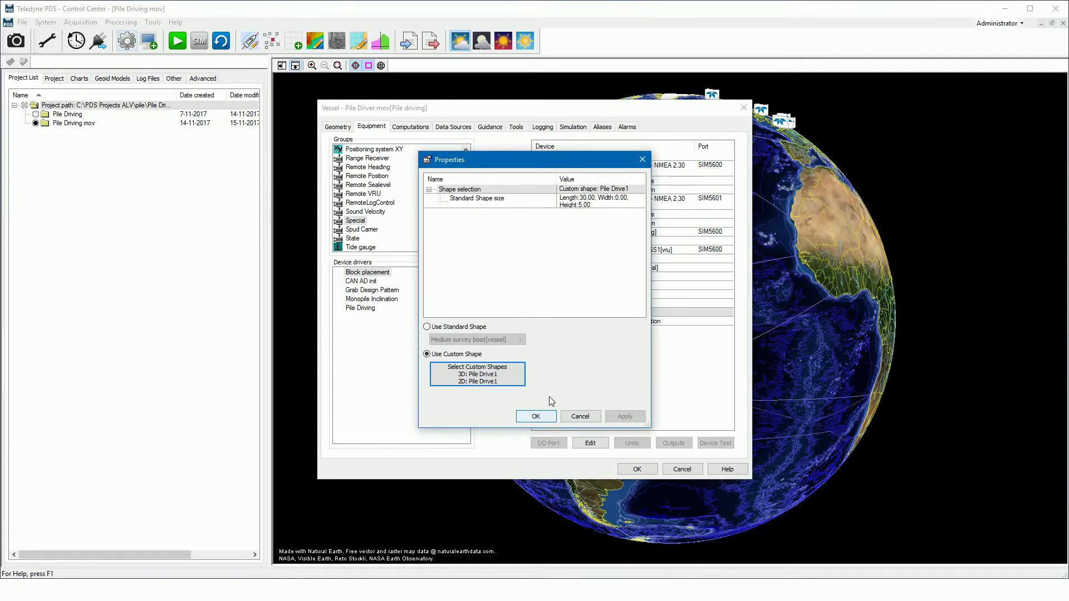
click(550, 417)
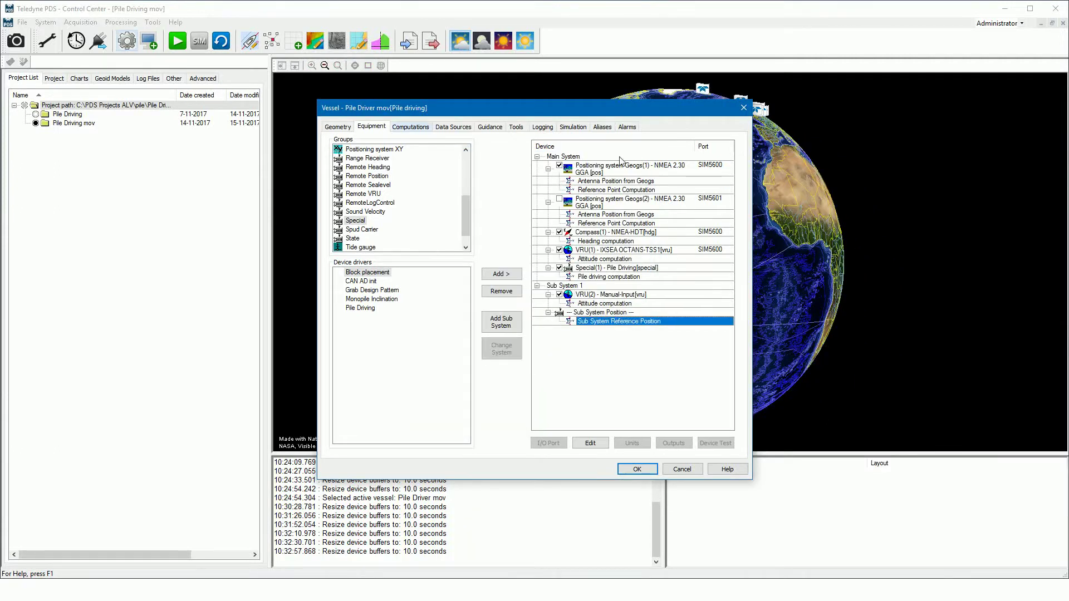
Review the vessel's computations and data sources, and leave the vessel and acquisition configuration without saving
click(408, 128)
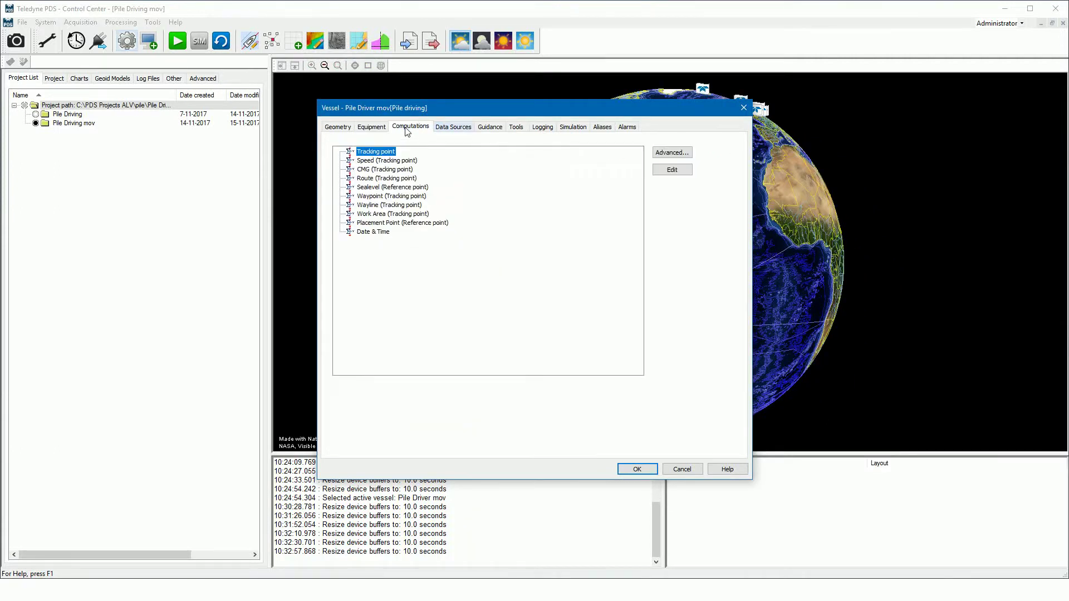
click(452, 128)
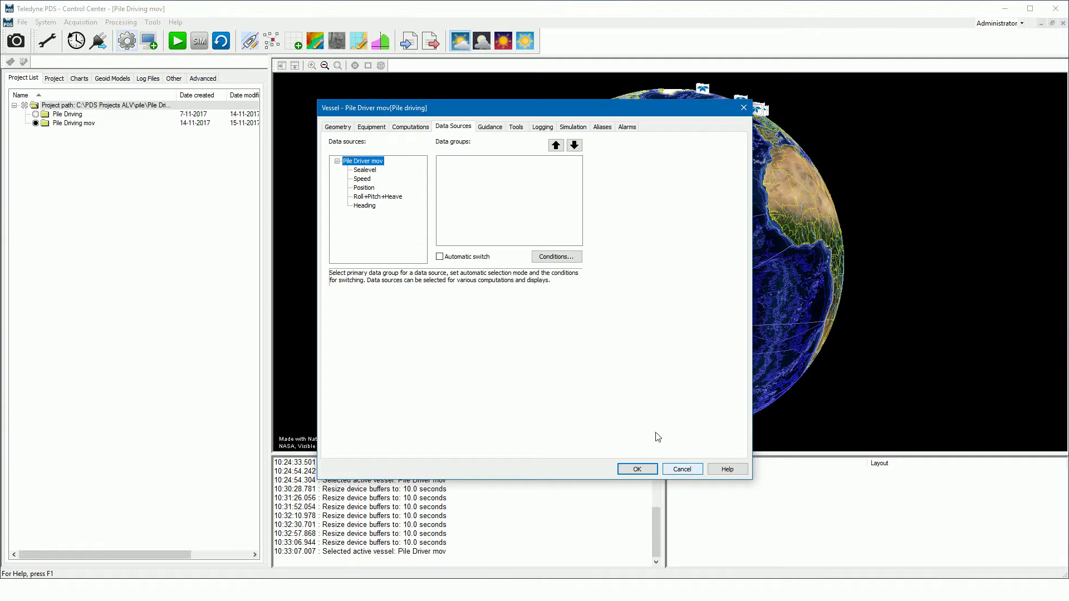
click(680, 470)
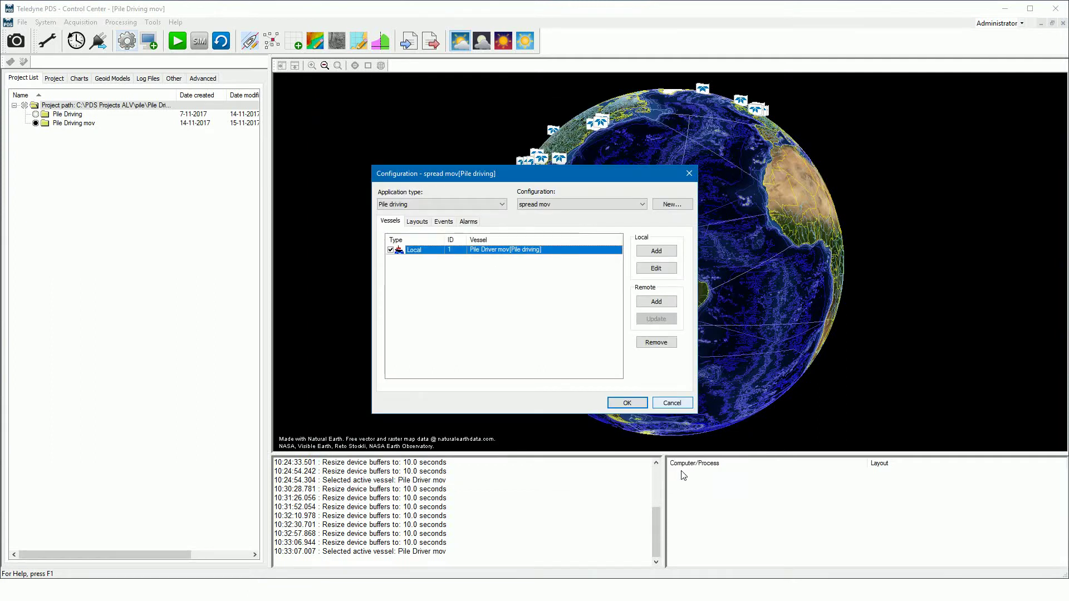
click(671, 403)
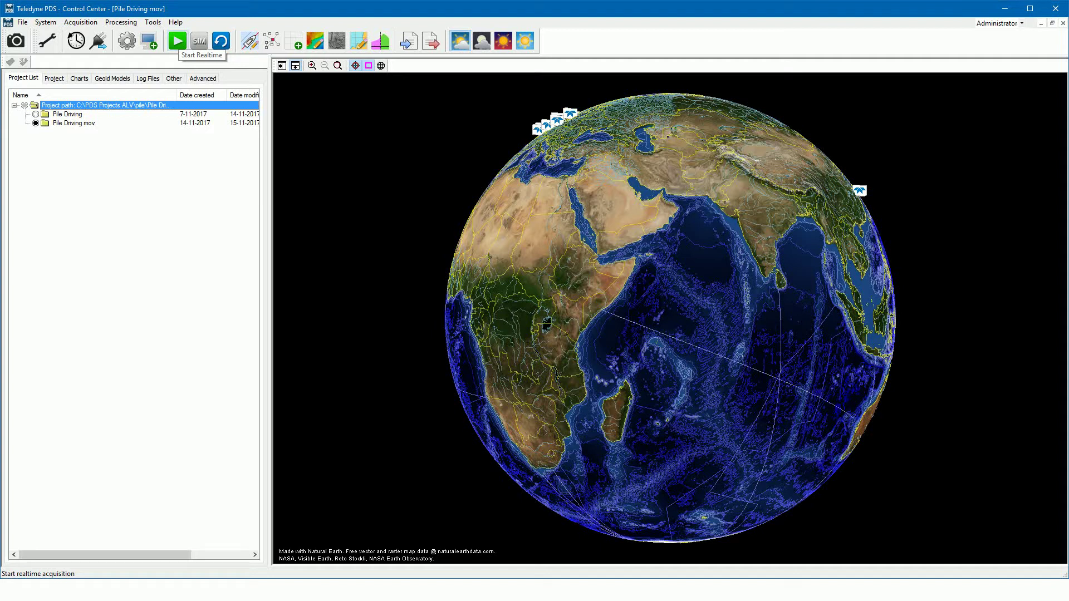
Start realtime acquisition and examine the numerics, pile driving control, dredge control, 3D, bullseye and three-bar plan views
click(177, 41)
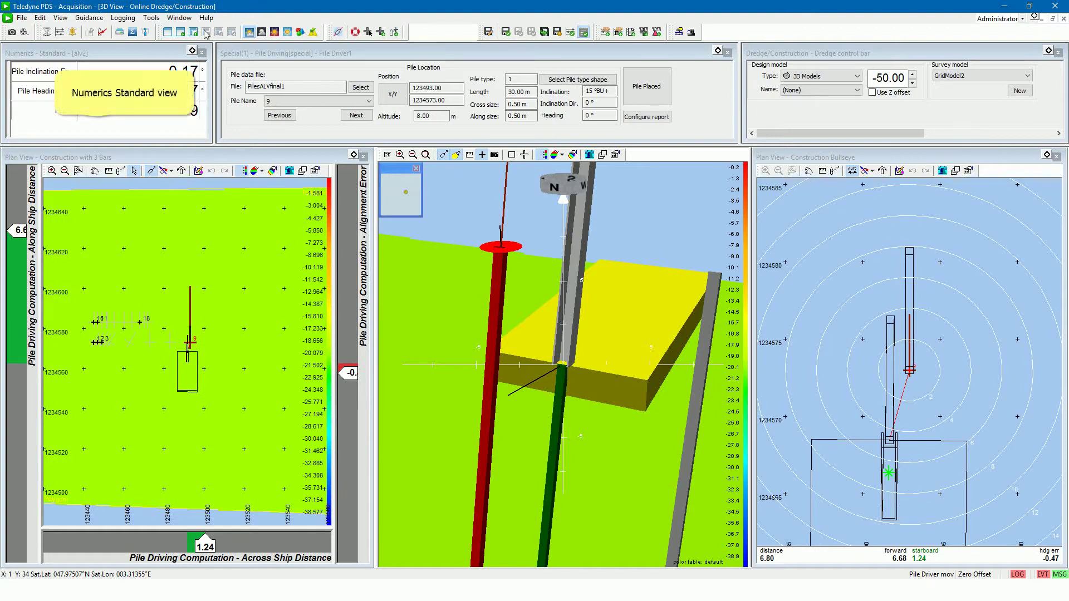
click(157, 57)
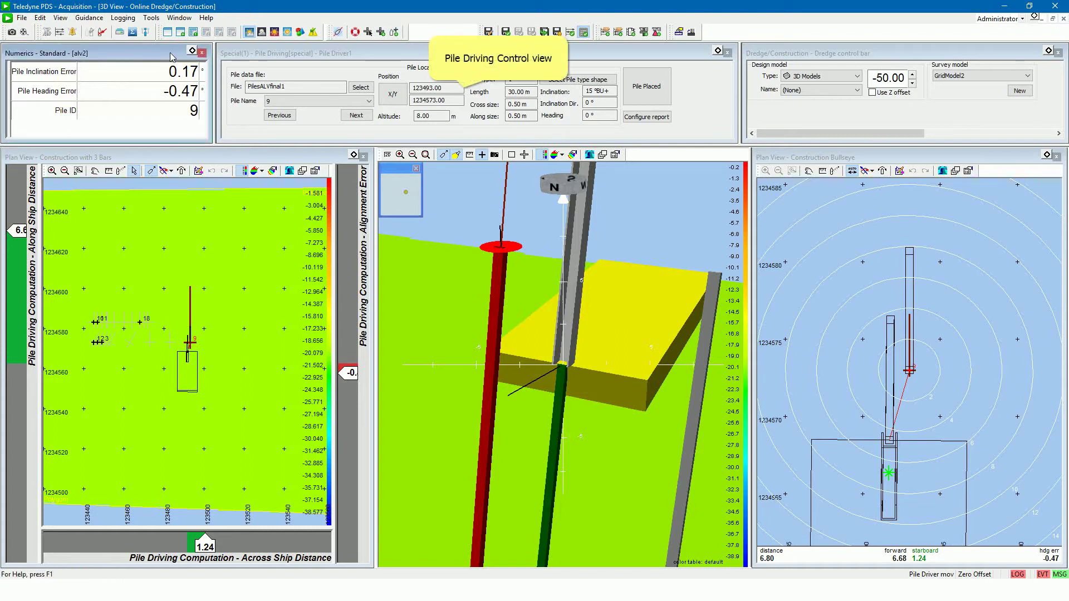
click(382, 56)
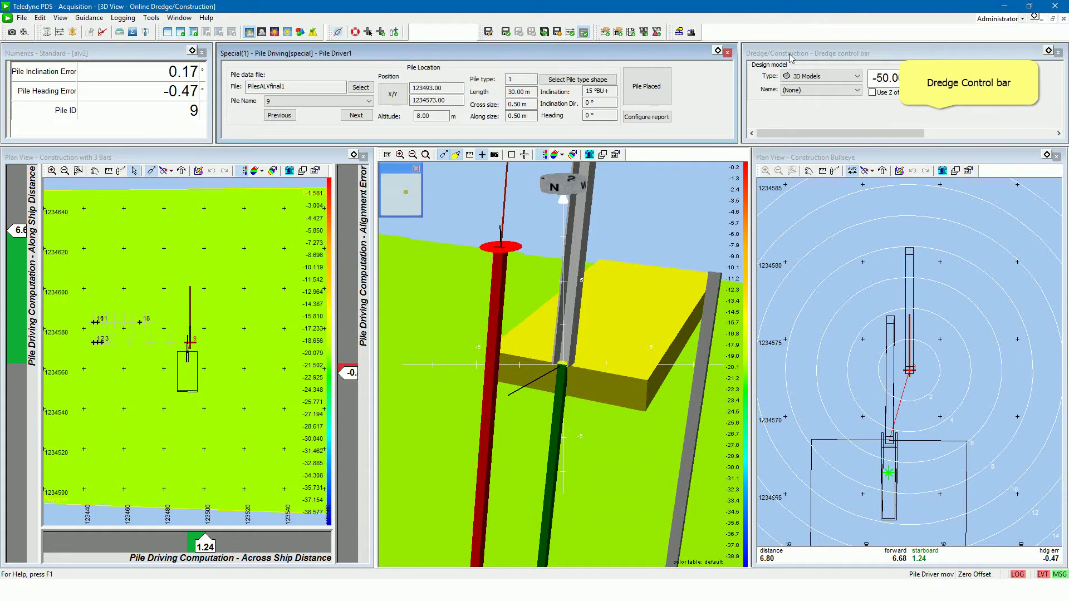
click(881, 58)
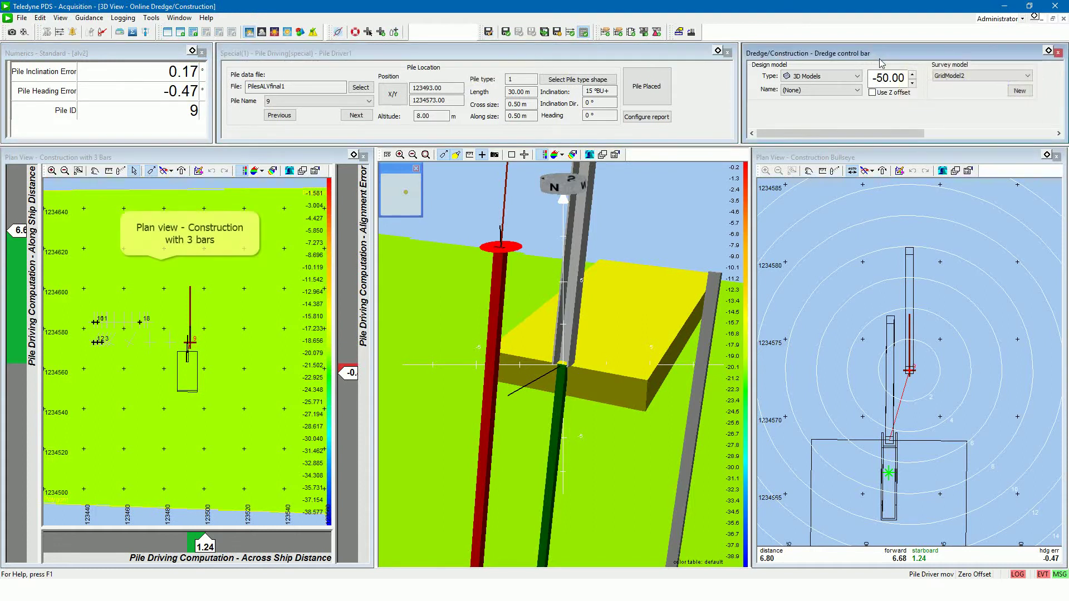
click(882, 160)
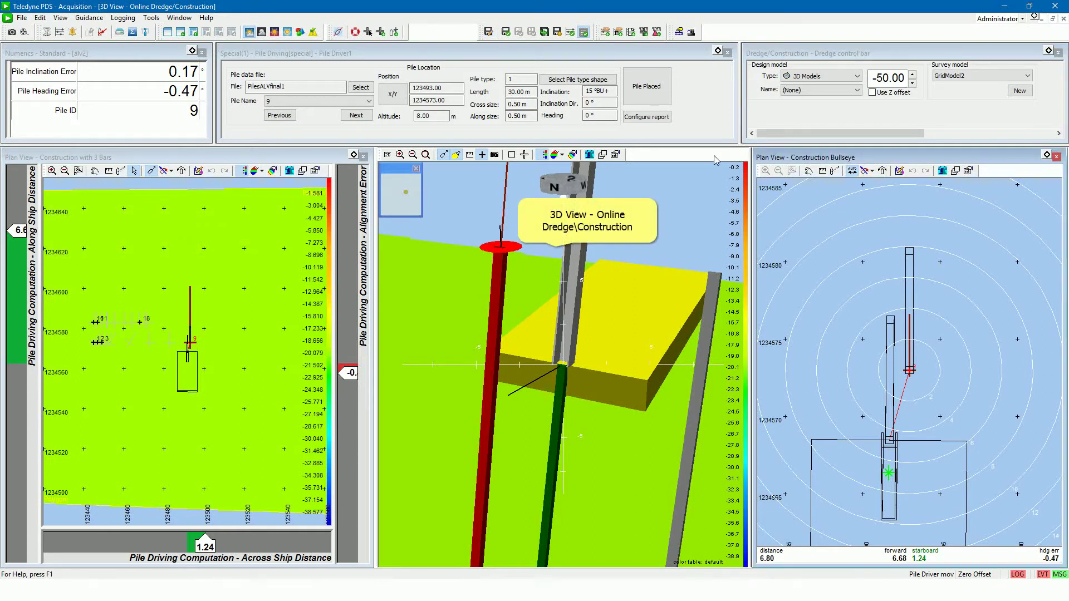
click(663, 155)
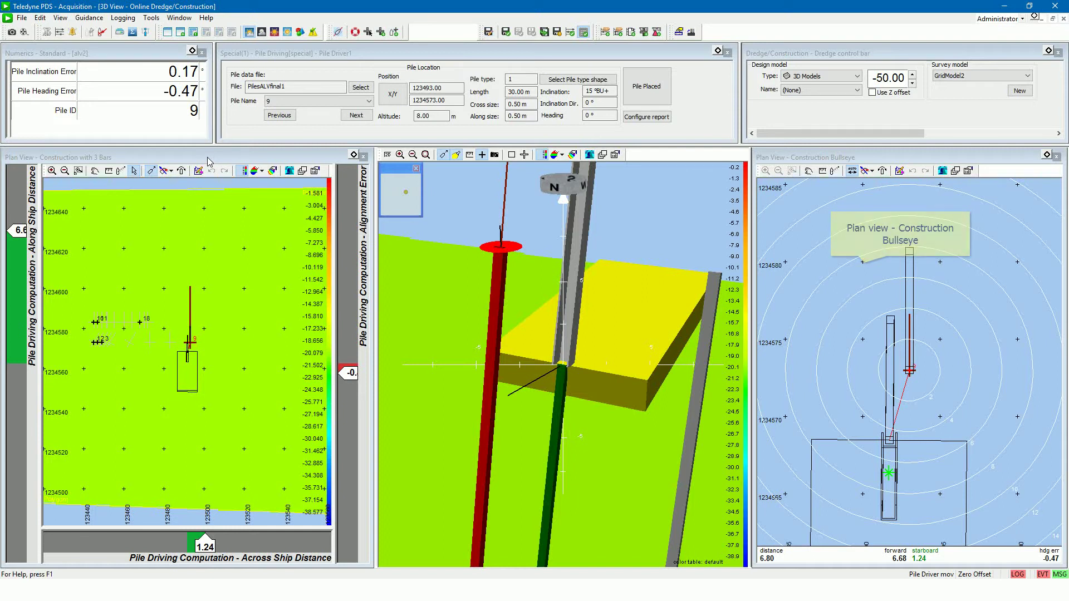
click(209, 161)
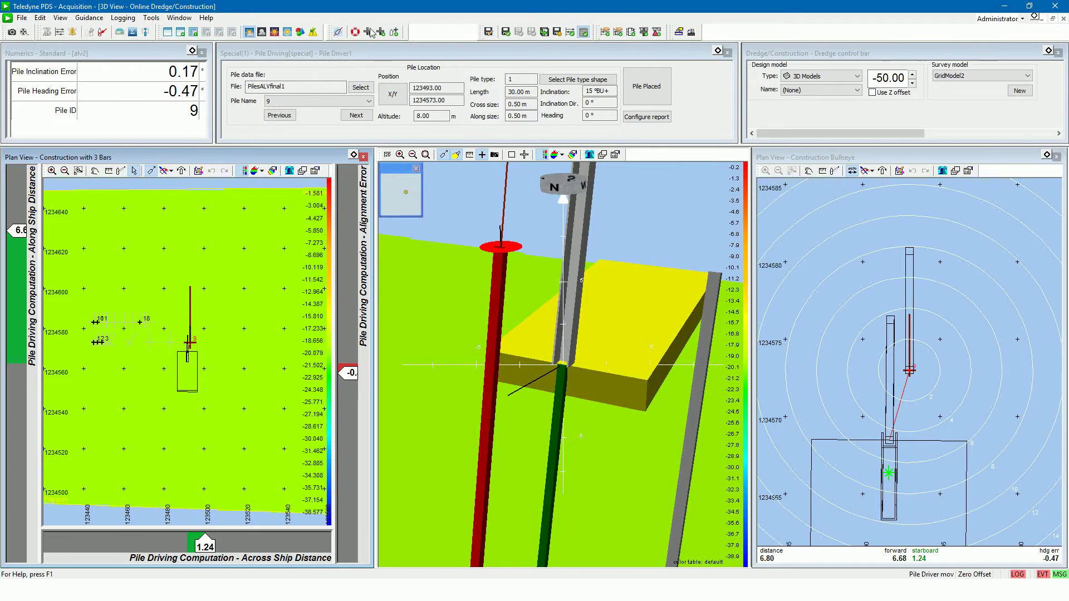
Look at the layout's list of displays without adding one, and activate the Pile Driving control view
right_click(397, 12)
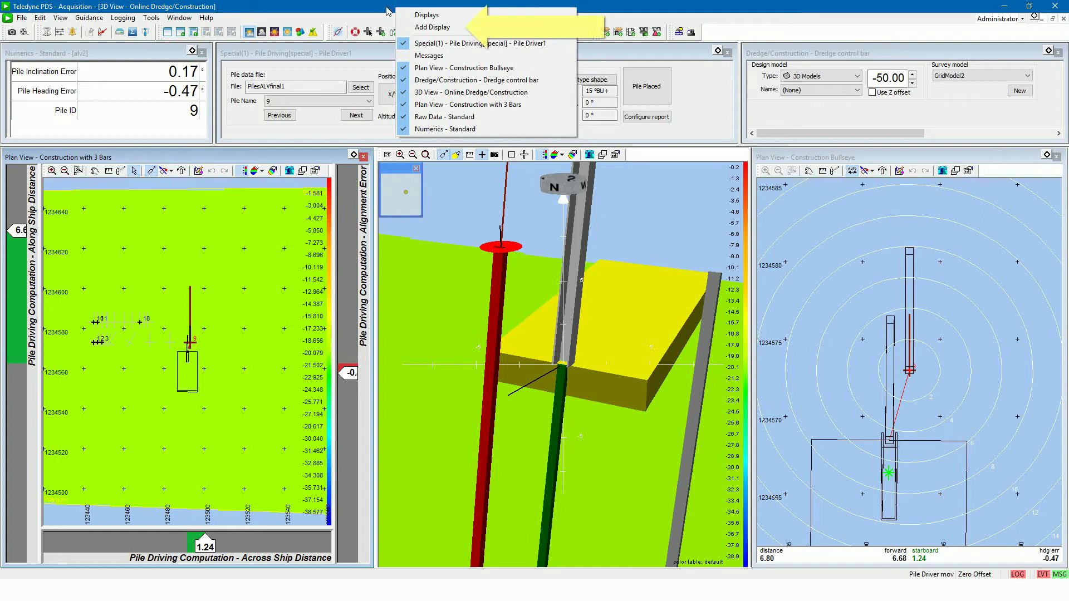
click(366, 8)
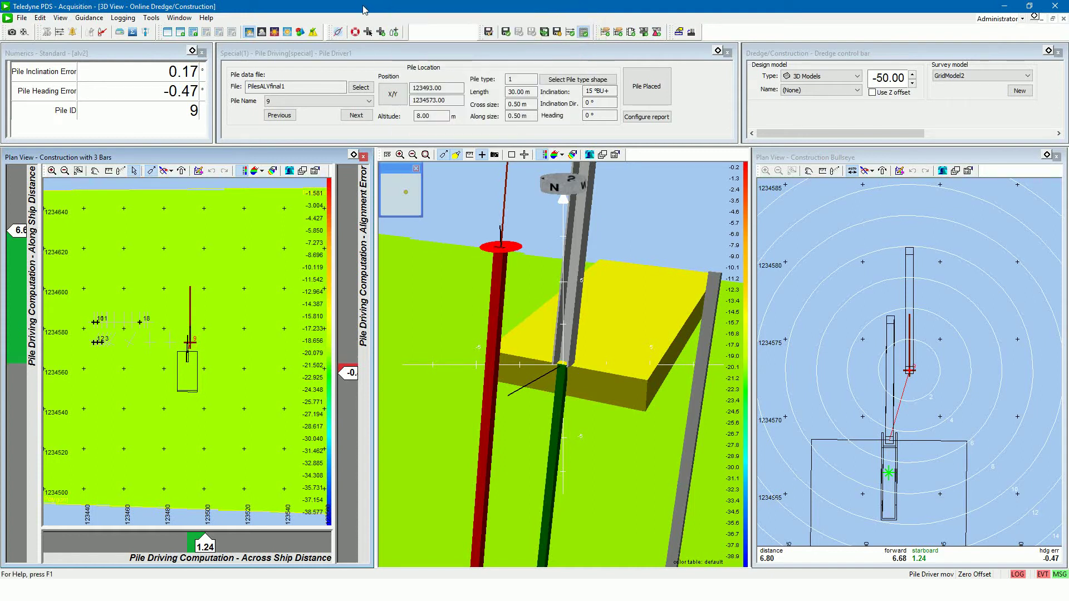
click(295, 53)
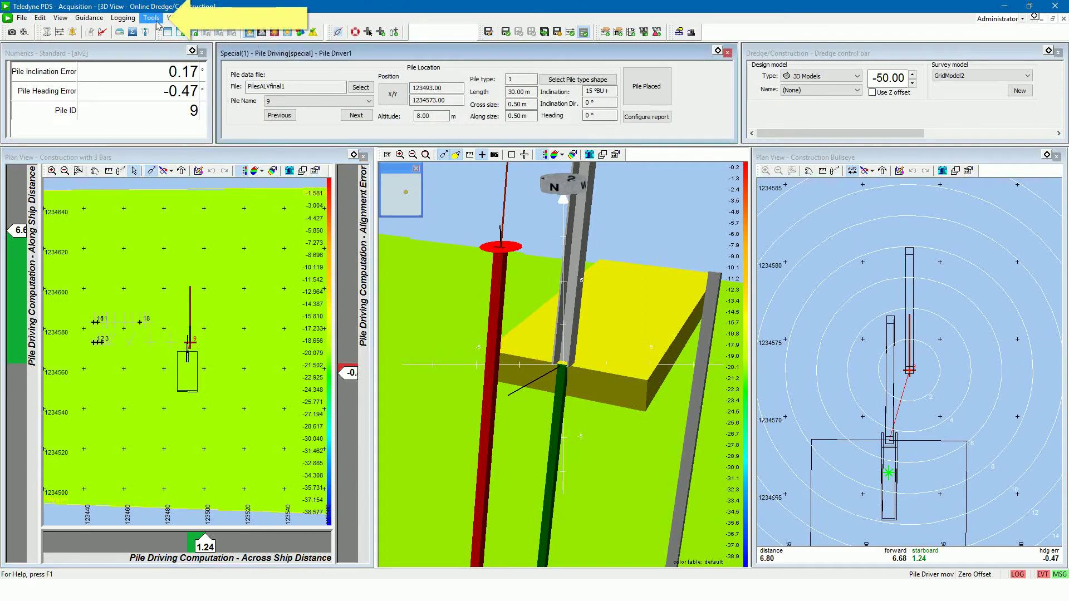
Look at the equipment control displays available for Pile Driver mov and close the list without adding one
click(149, 19)
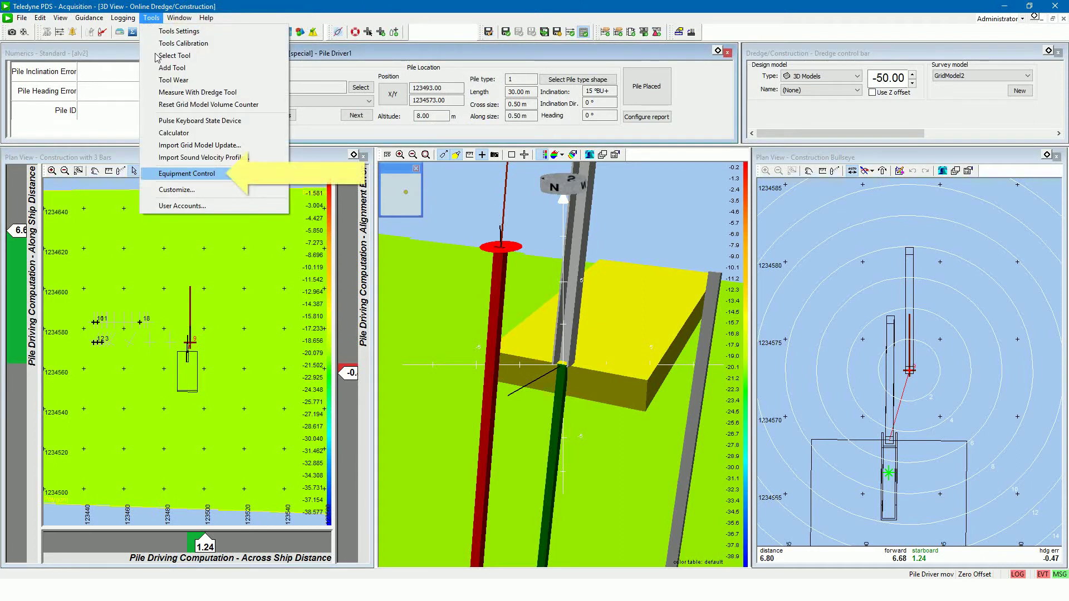
click(187, 173)
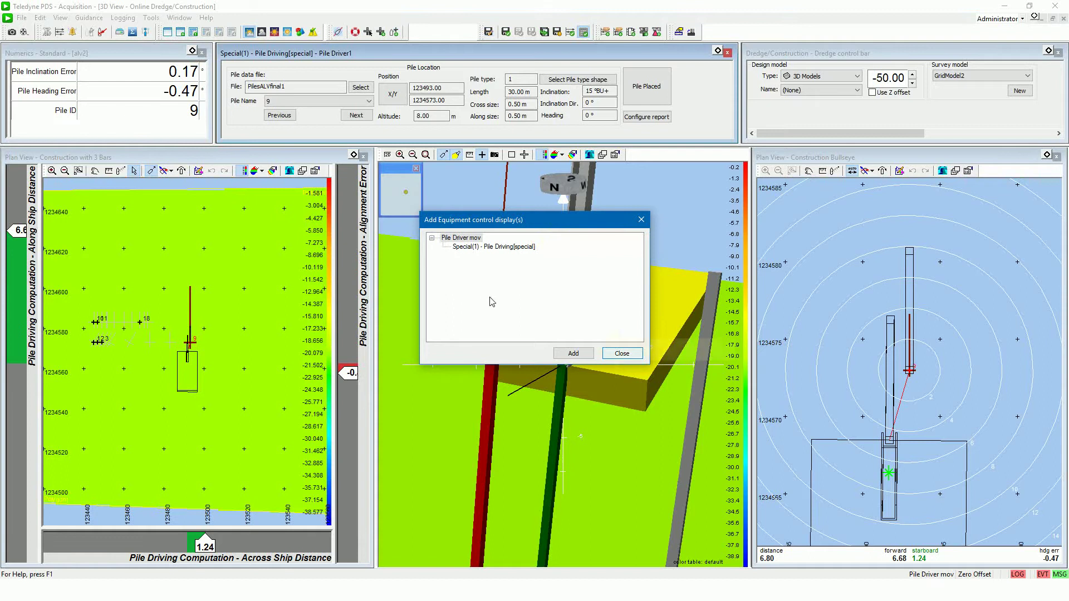
click(622, 354)
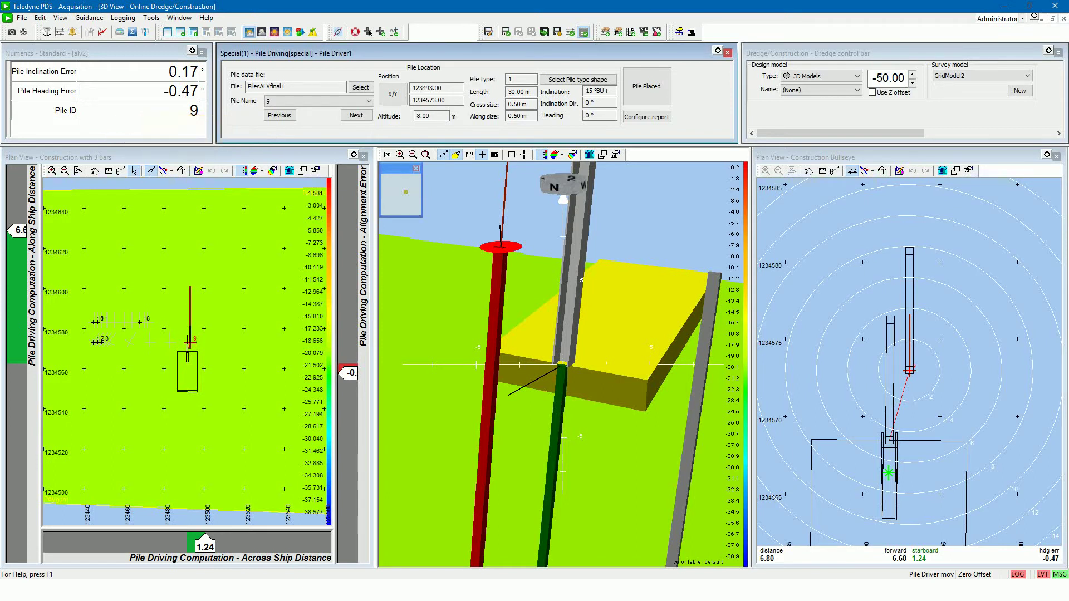
Open the properties of the Along Ship Distance indicator layer in the Construction with 3 Bars plan view
click(196, 163)
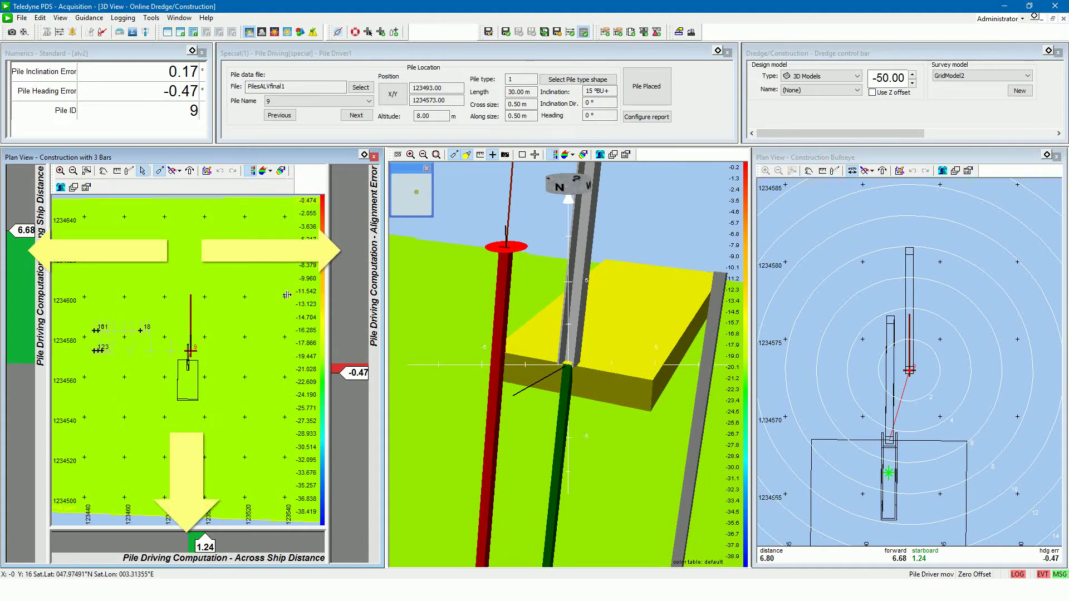
right_click(24, 273)
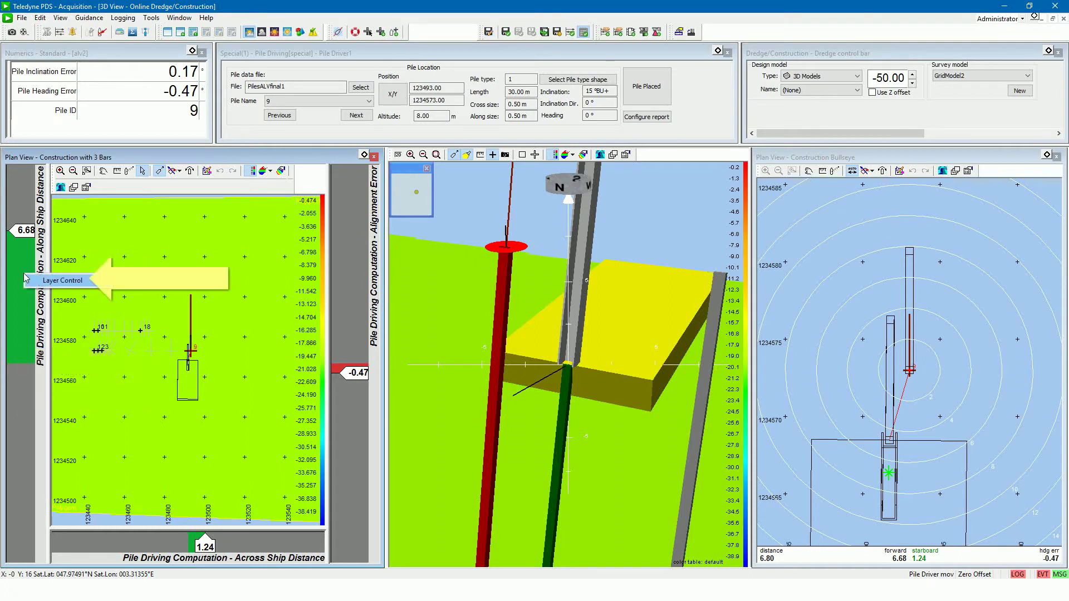
click(58, 281)
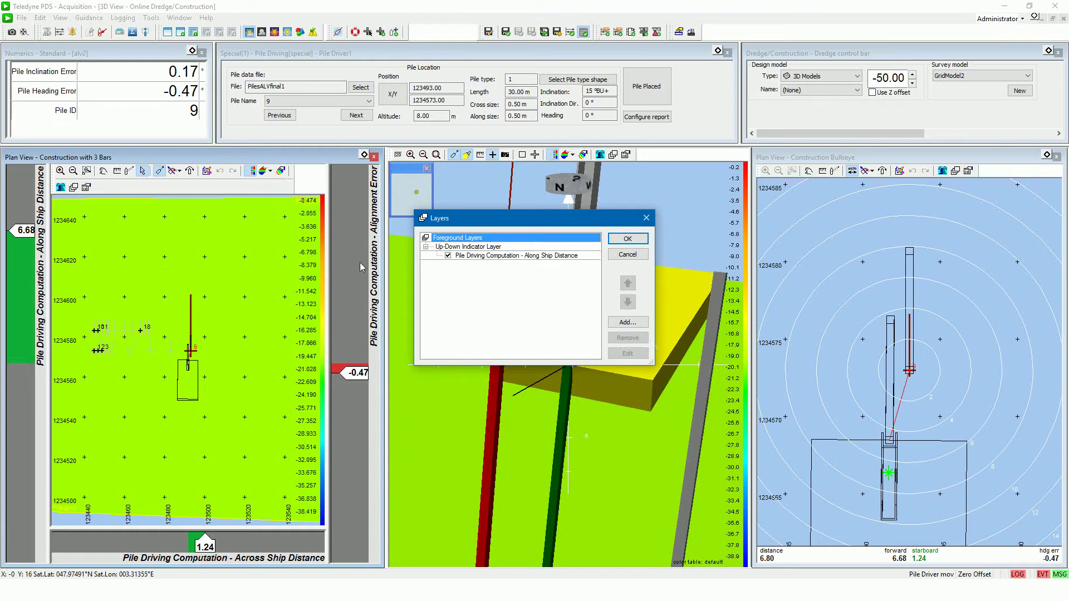
click(470, 257)
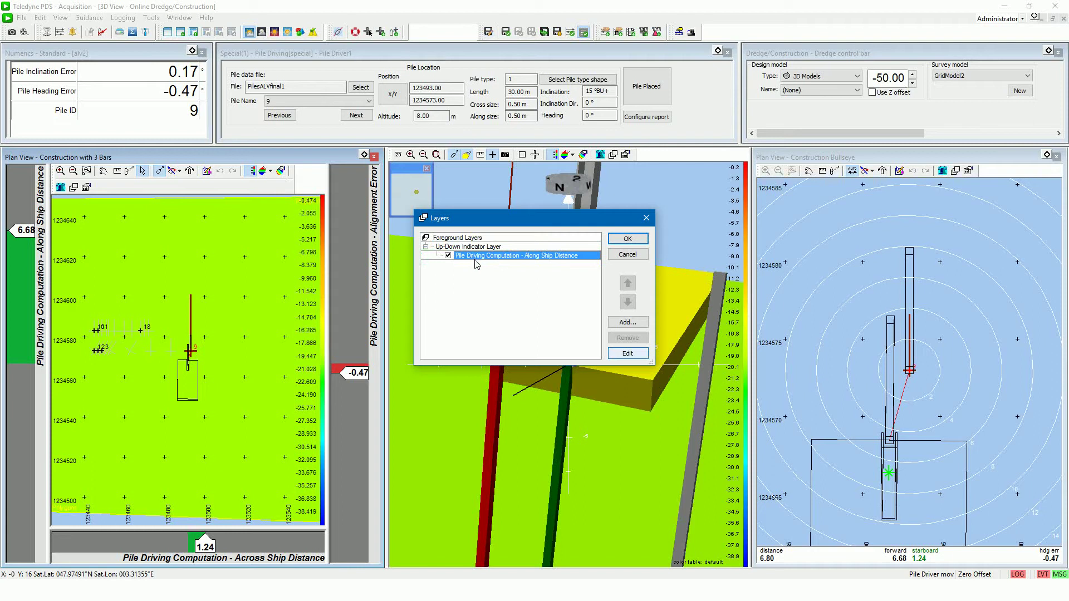
click(622, 355)
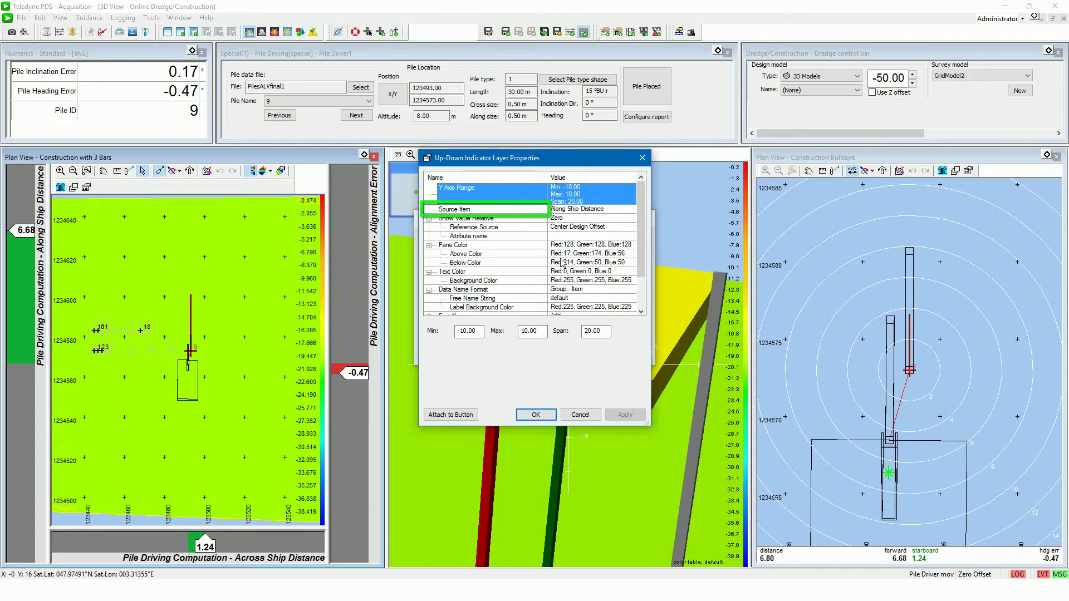
Review the pile driving computation items offered as the indicator's source item, and leave the bar's layer settings without saving
click(530, 209)
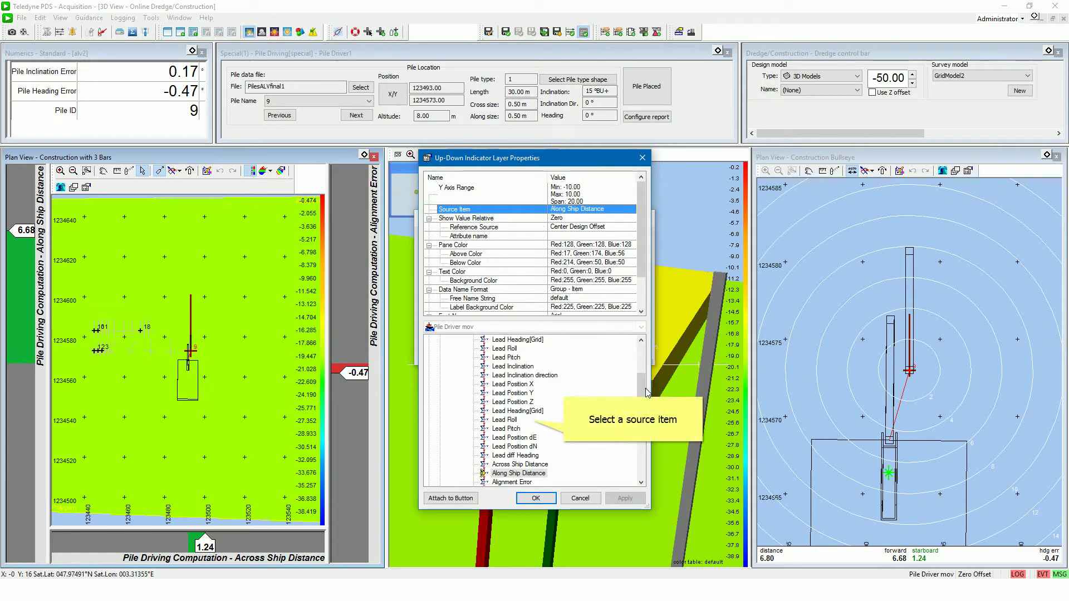
scroll(642, 389, up, 4)
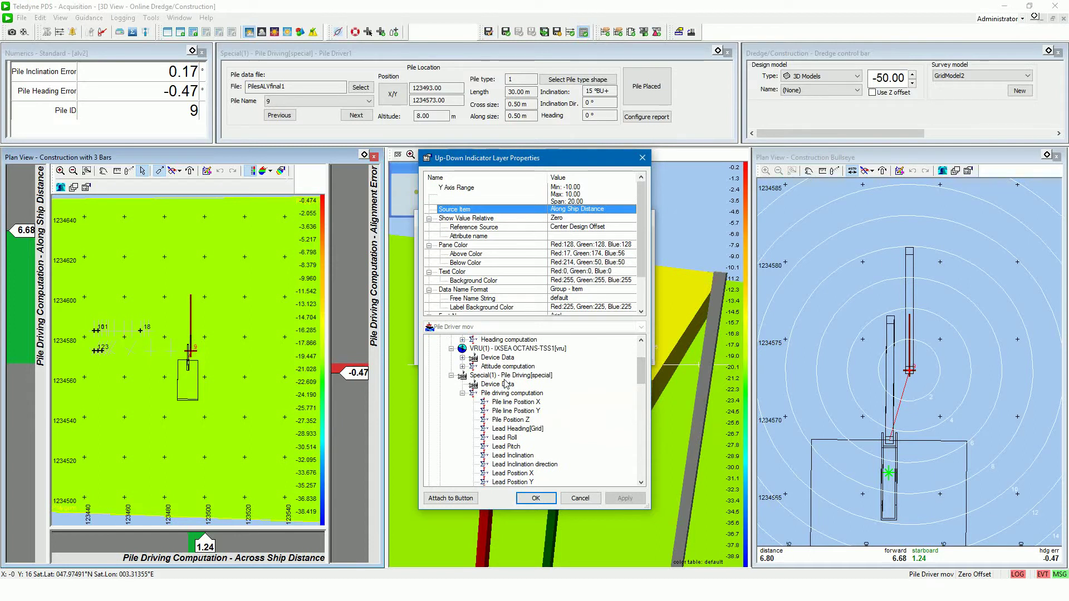
click(484, 376)
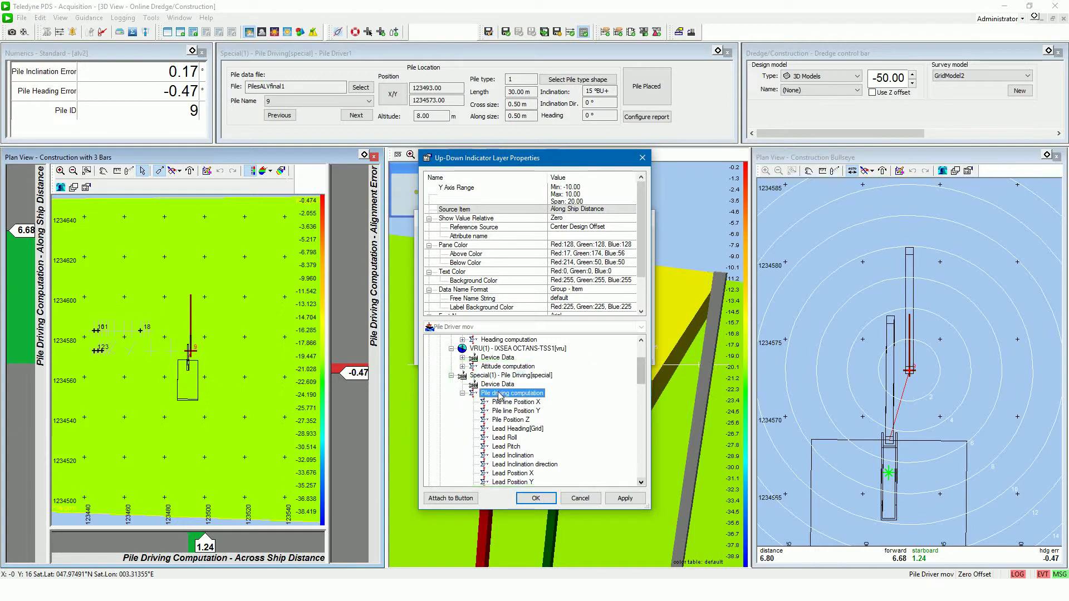
click(641, 483)
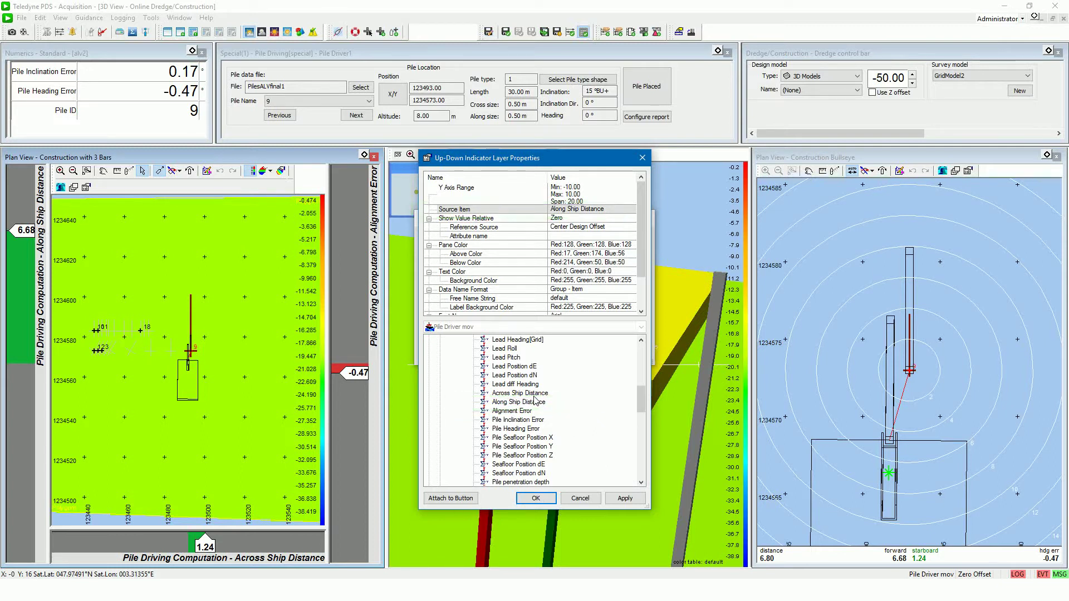
click(584, 497)
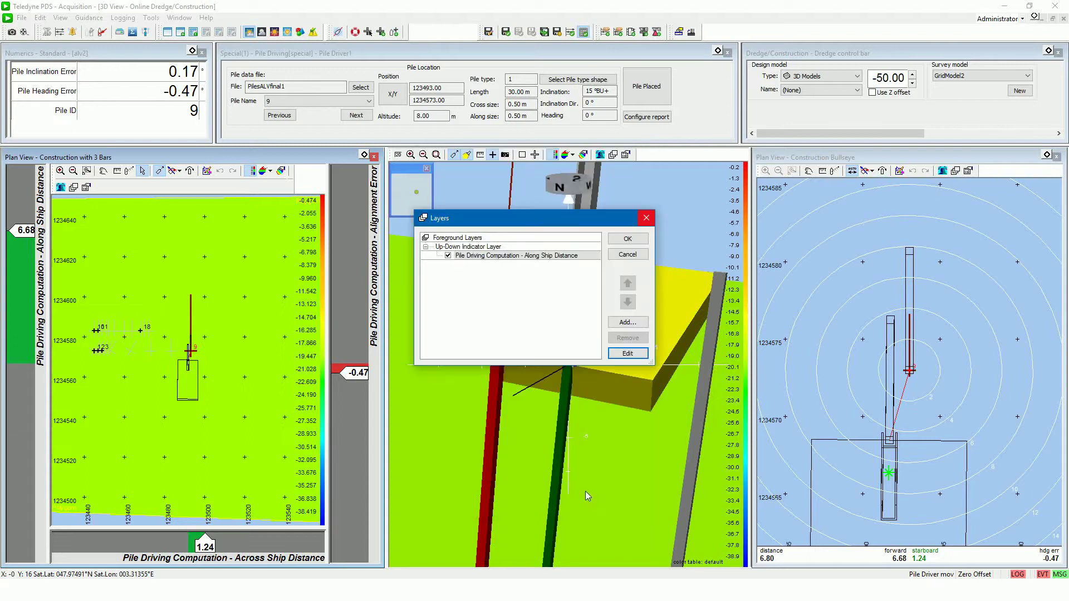
click(646, 218)
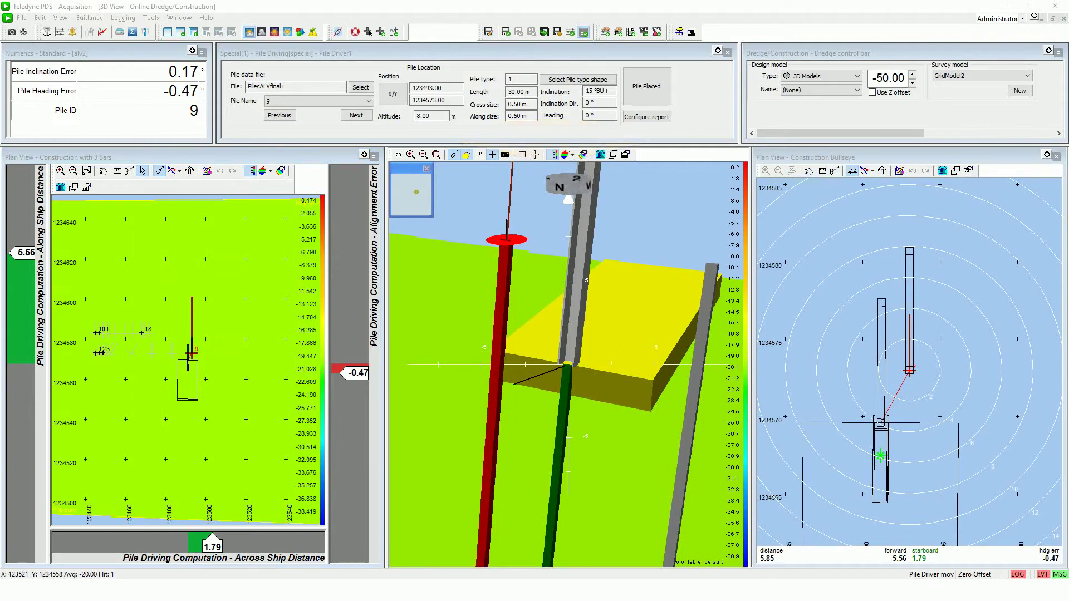
Review the Pile Layer properties in the 3D view's layer list and cancel them without changes
click(645, 273)
drag(644, 273, 595, 244)
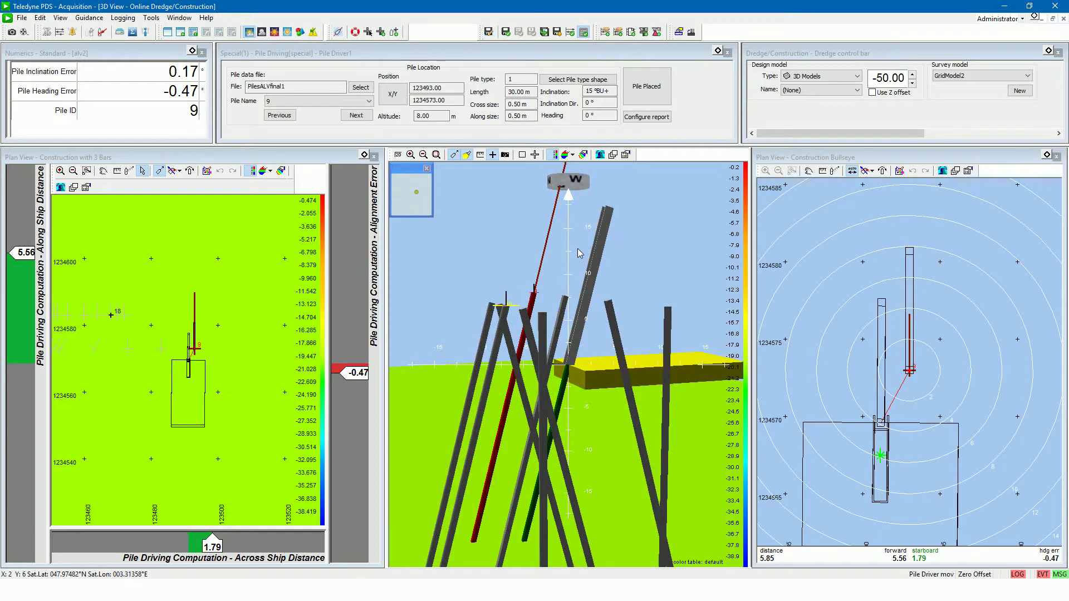
click(613, 155)
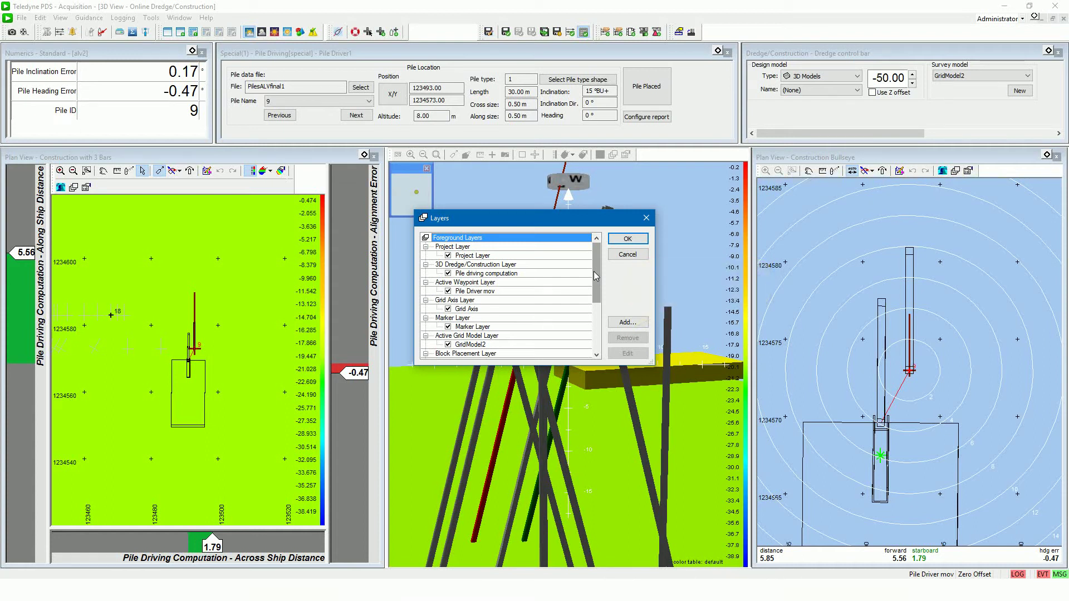
drag(594, 271, 592, 301)
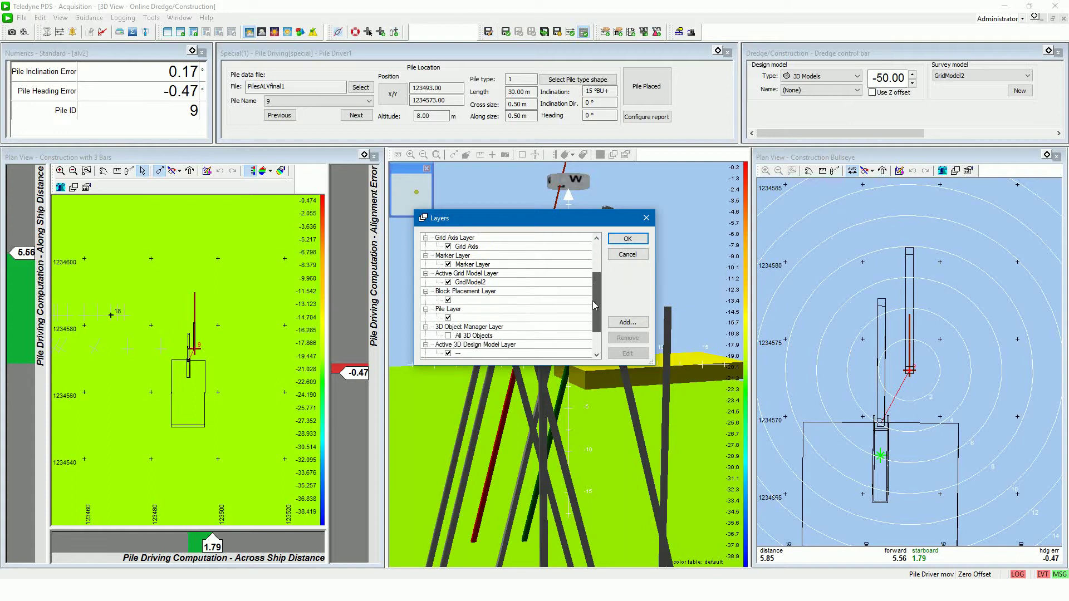
click(503, 317)
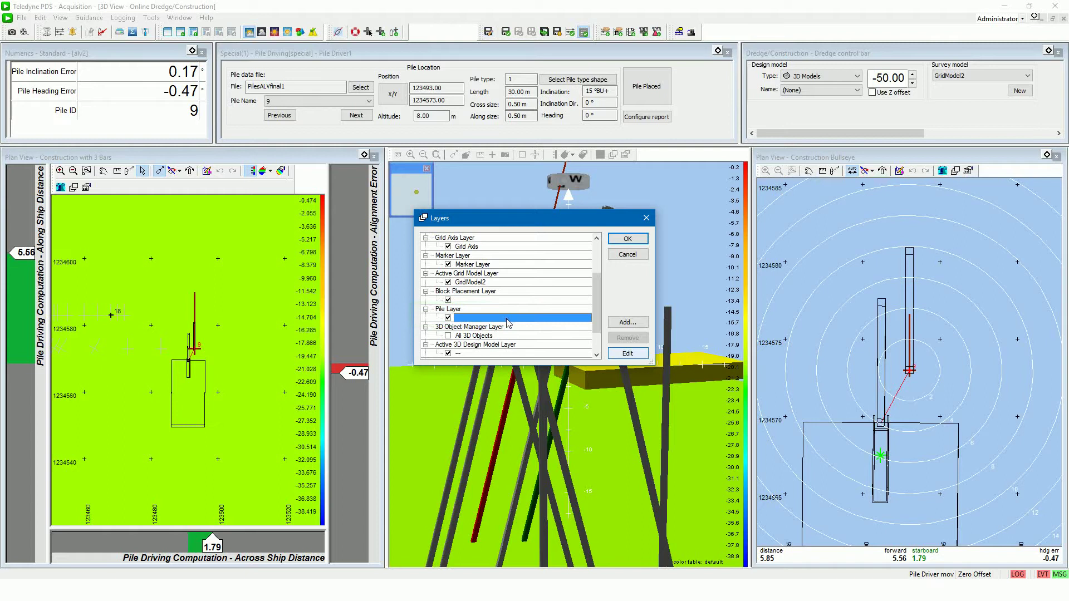
click(626, 355)
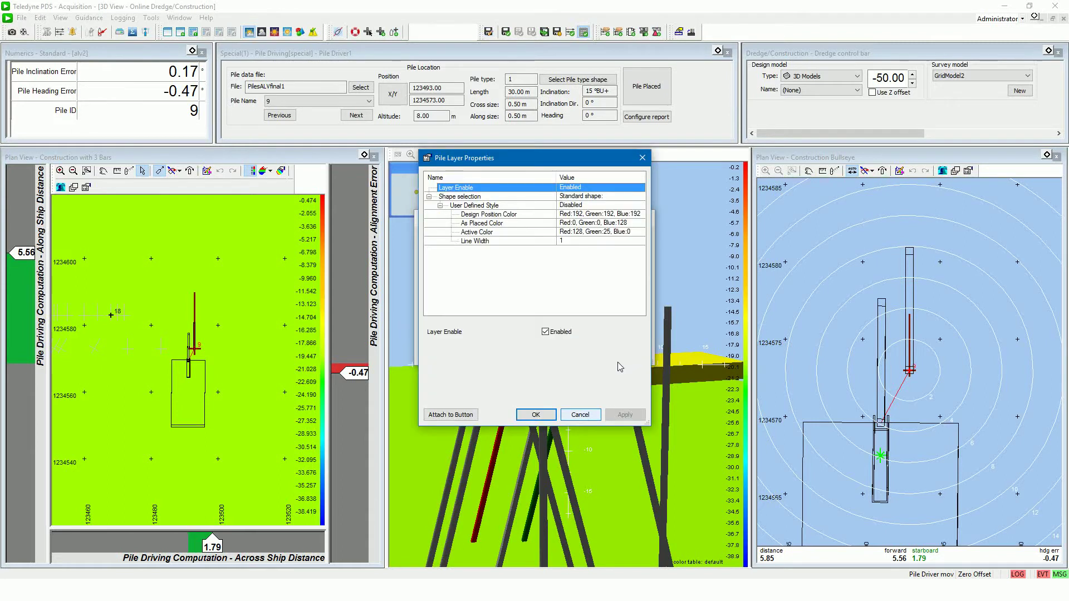
click(580, 415)
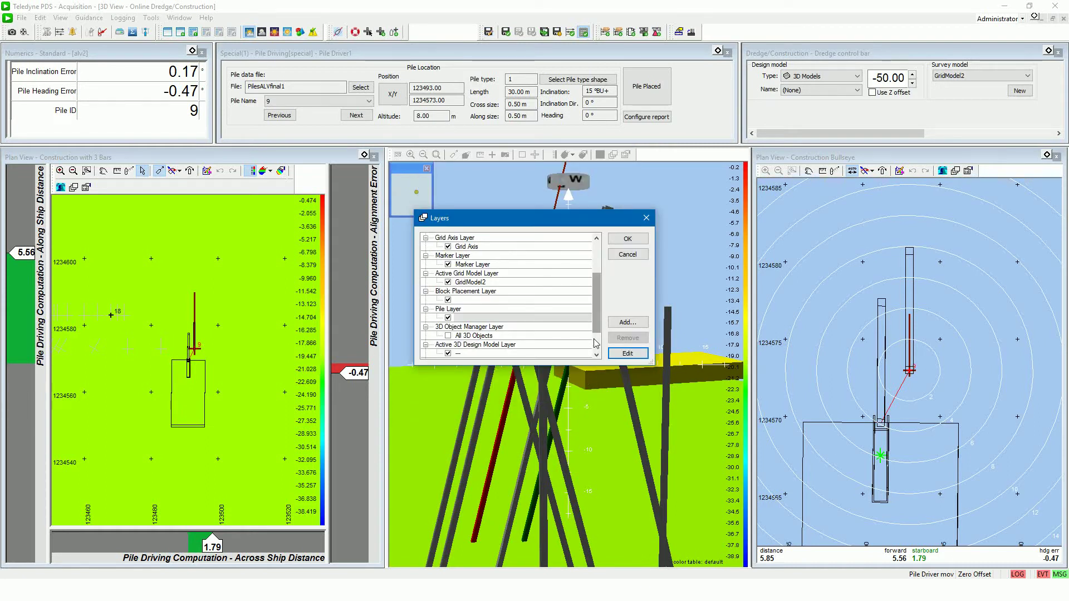
Open the 3D Dredge/Construction Layer's pile driving computation properties and examine the Pile object's color and user-defined style
scroll(597, 329, down, 1)
drag(597, 329, 594, 283)
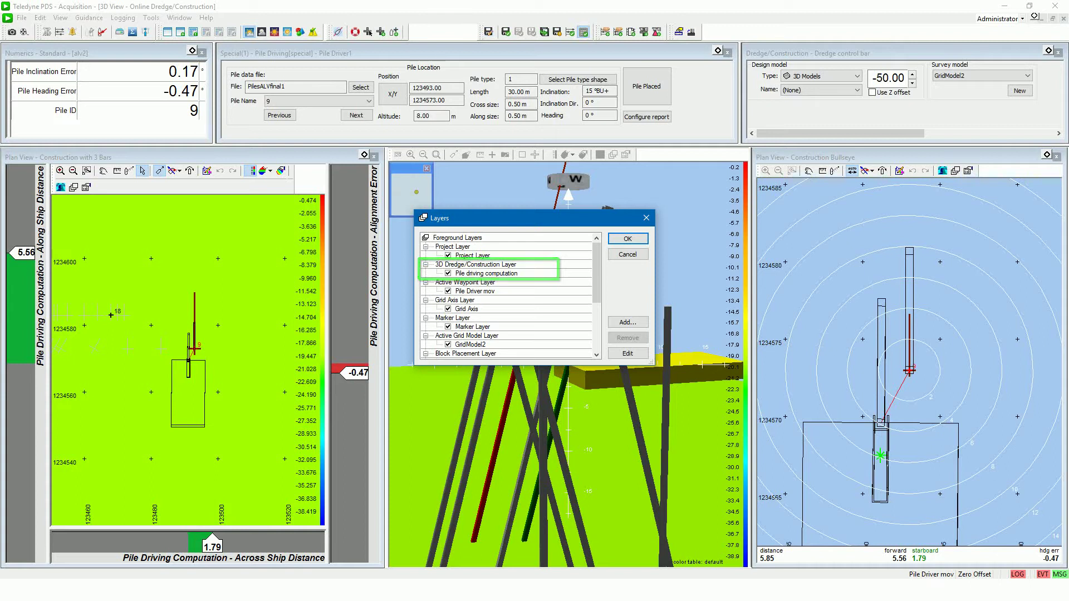
click(473, 265)
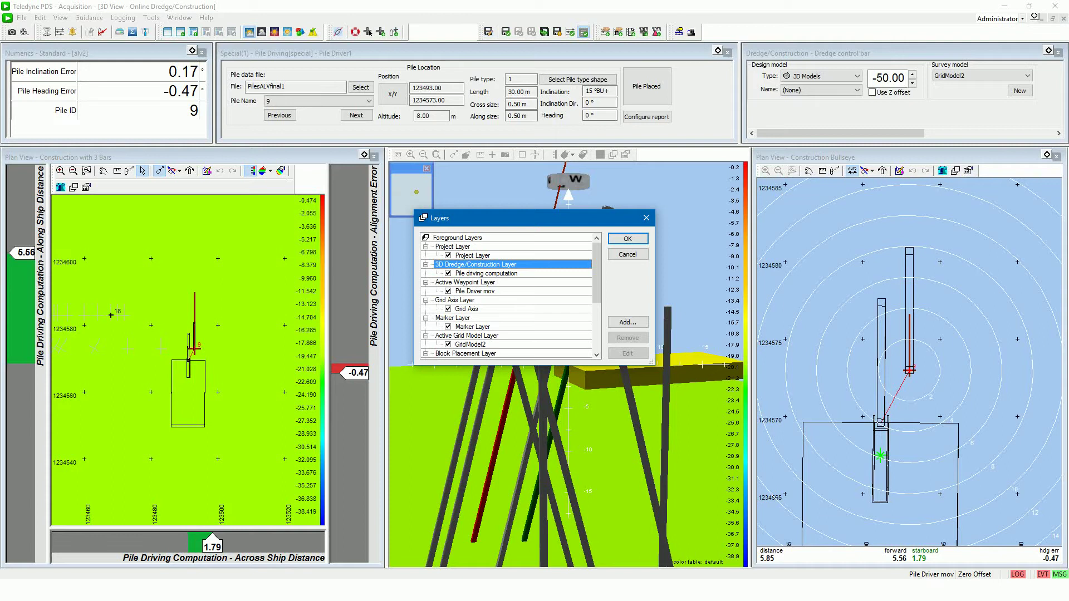
click(485, 273)
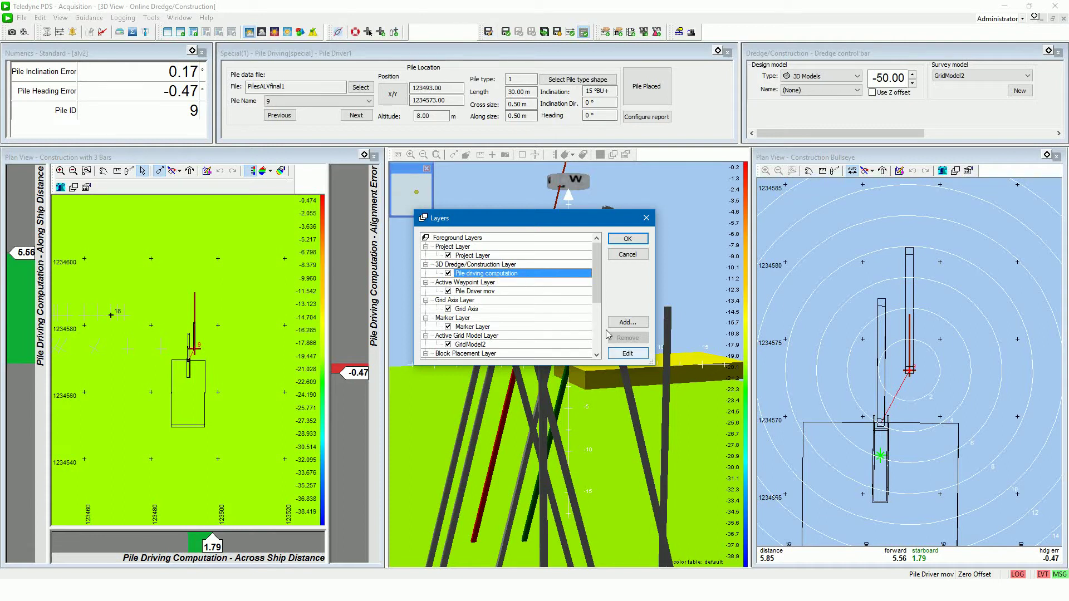
click(627, 354)
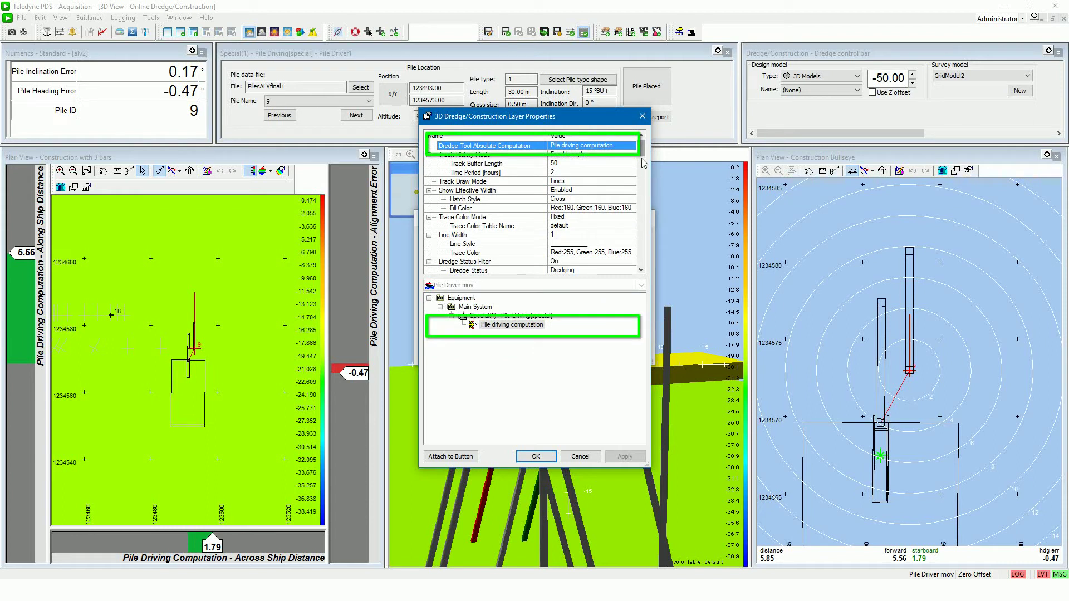
drag(643, 152, 644, 190)
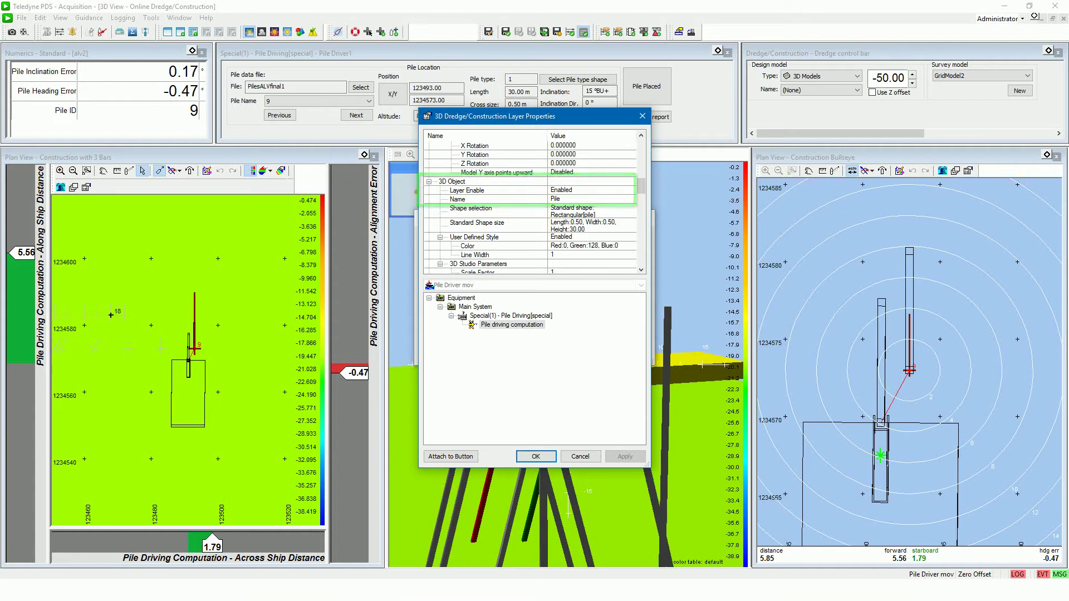
click(594, 248)
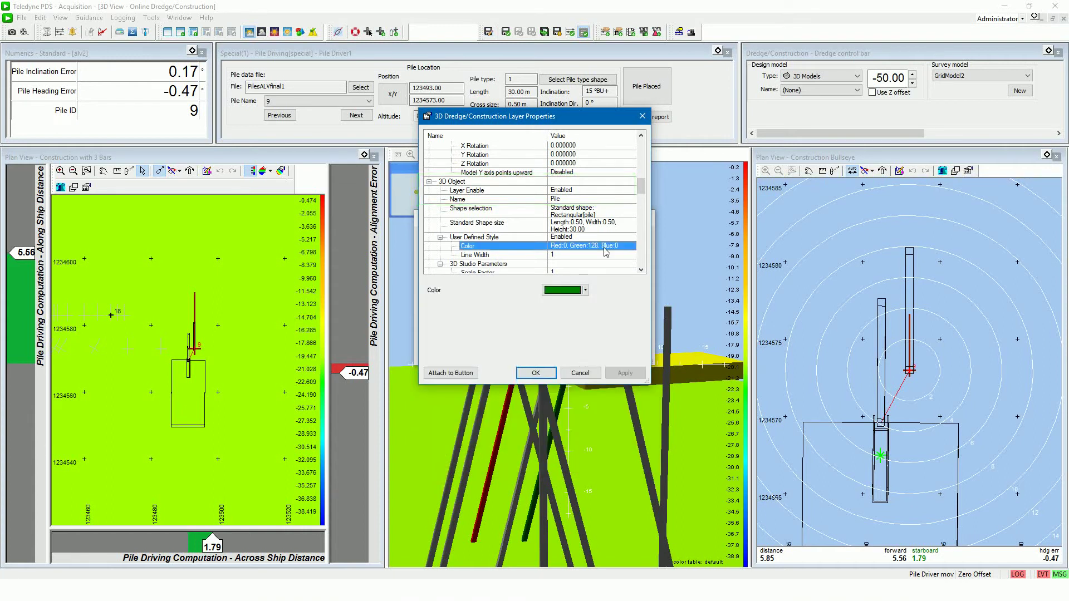
click(557, 238)
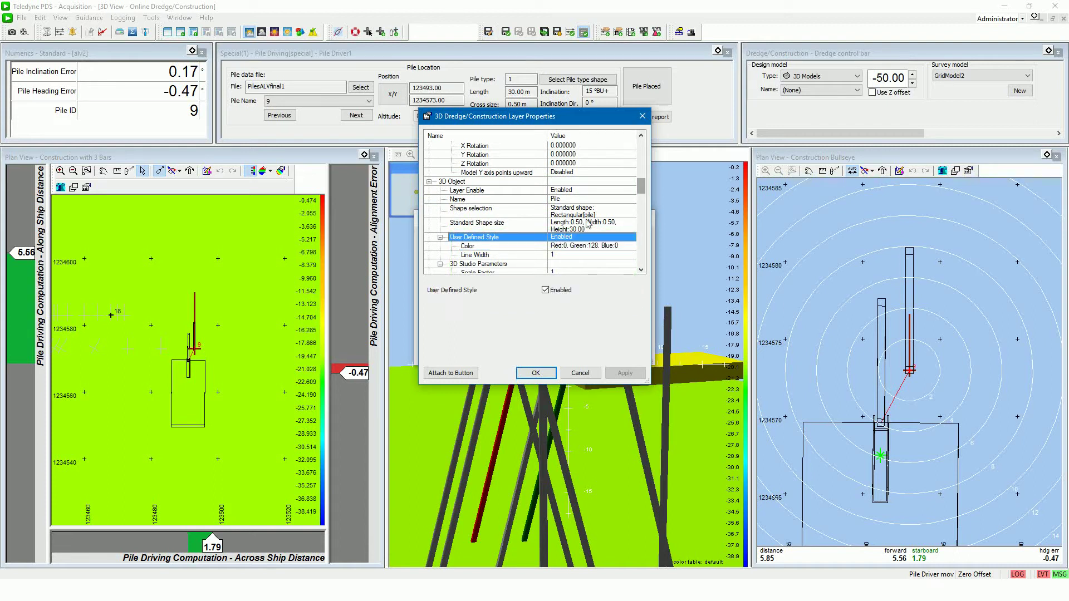
Examine the Pile Setpoint object's name, user-defined style and color, and leave the 3D view's layer settings without saving
drag(643, 193, 643, 213)
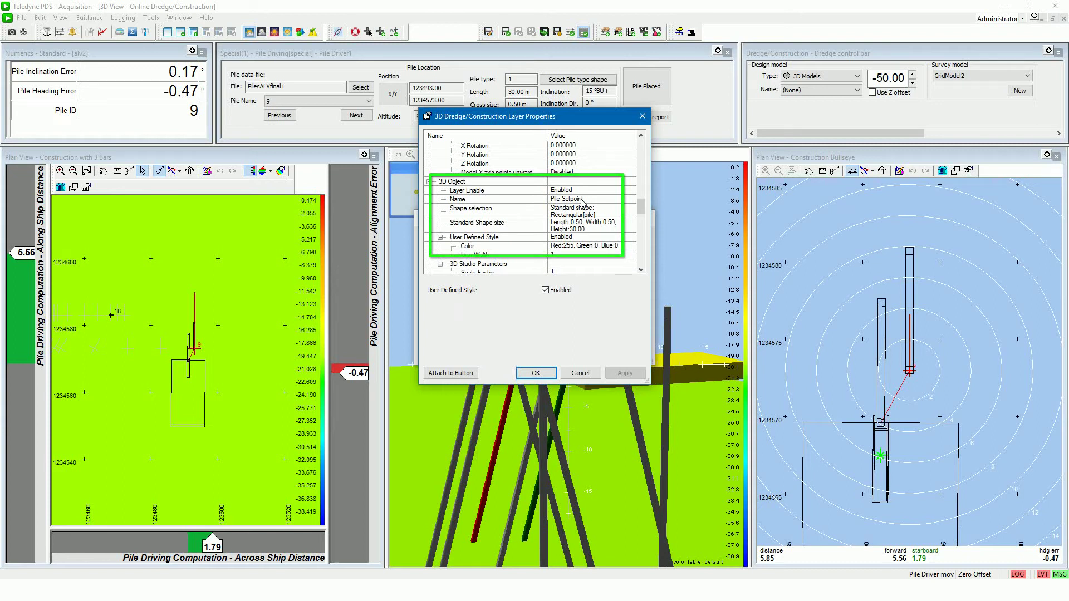
click(582, 200)
click(575, 238)
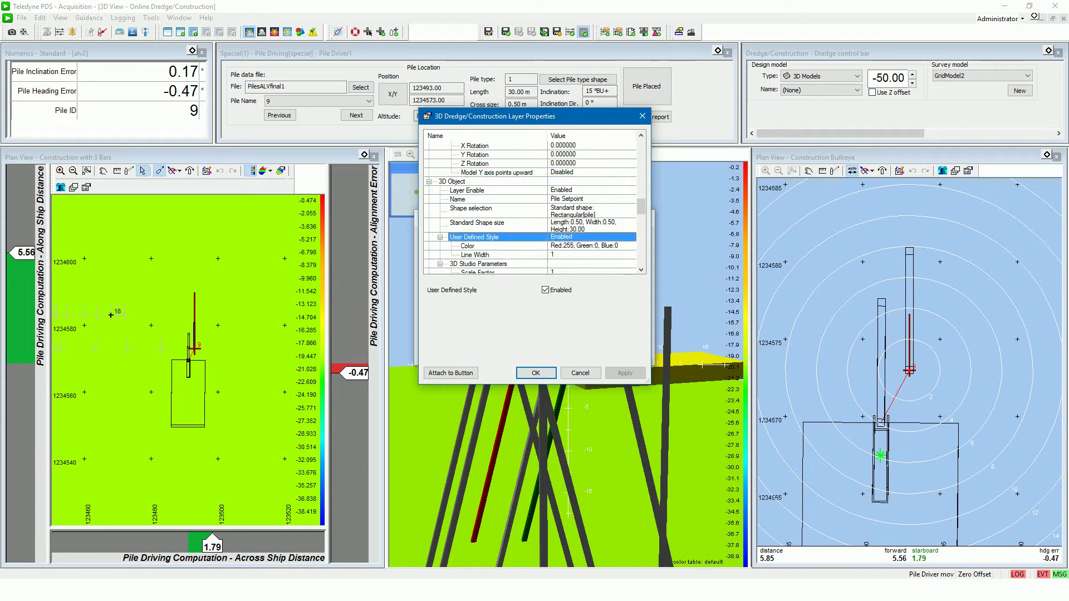
click(576, 245)
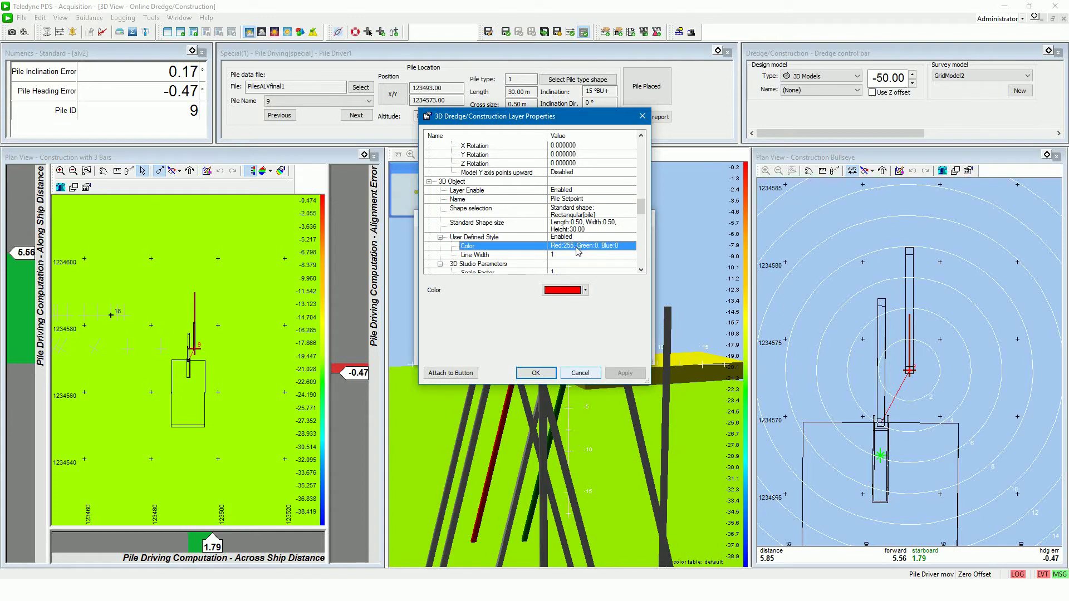
click(588, 373)
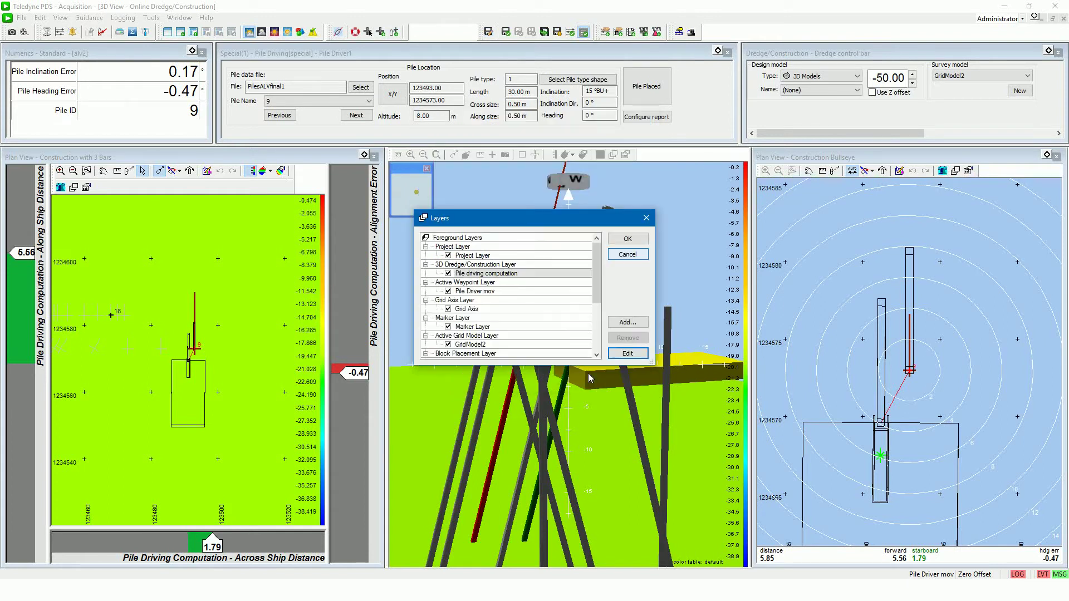
click(640, 255)
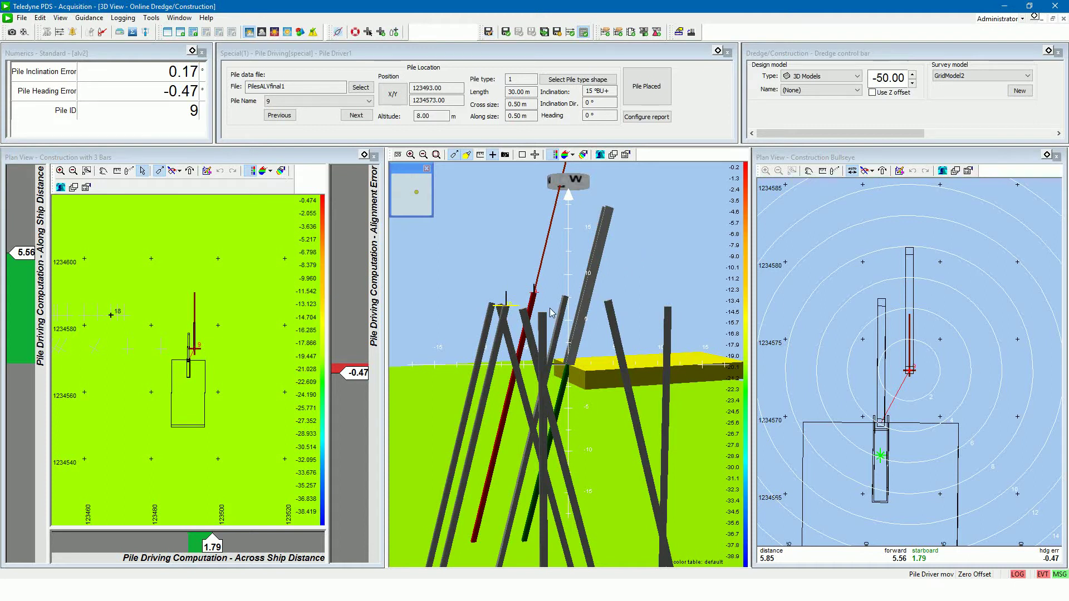
Orbit the 3D view to inspect the piles around the vessel, and activate the Construction Bullseye plan view
drag(551, 313, 574, 326)
scroll(573, 326, down, 5)
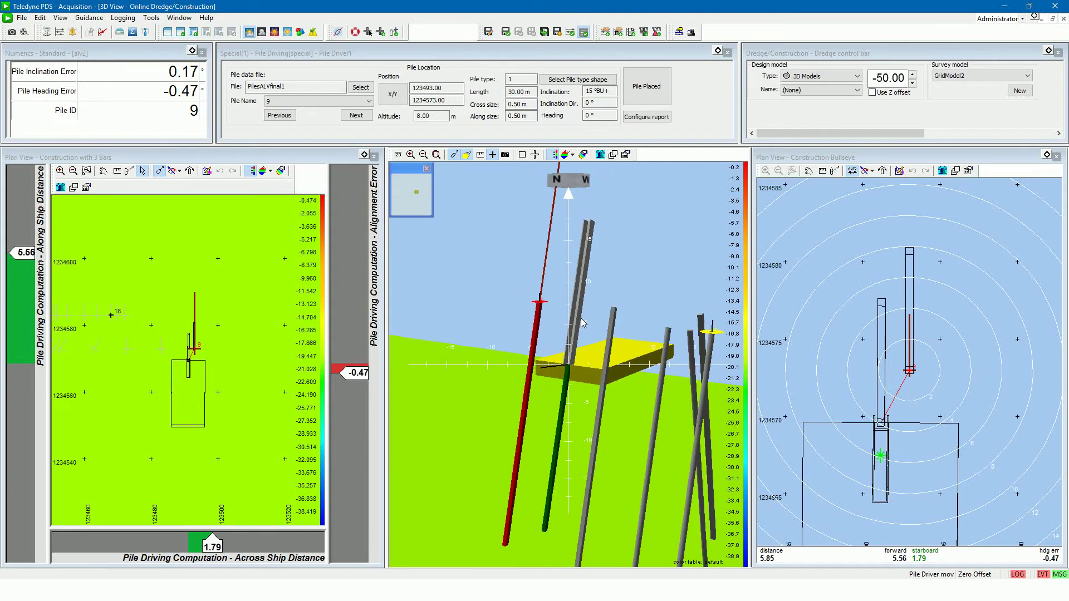
click(757, 266)
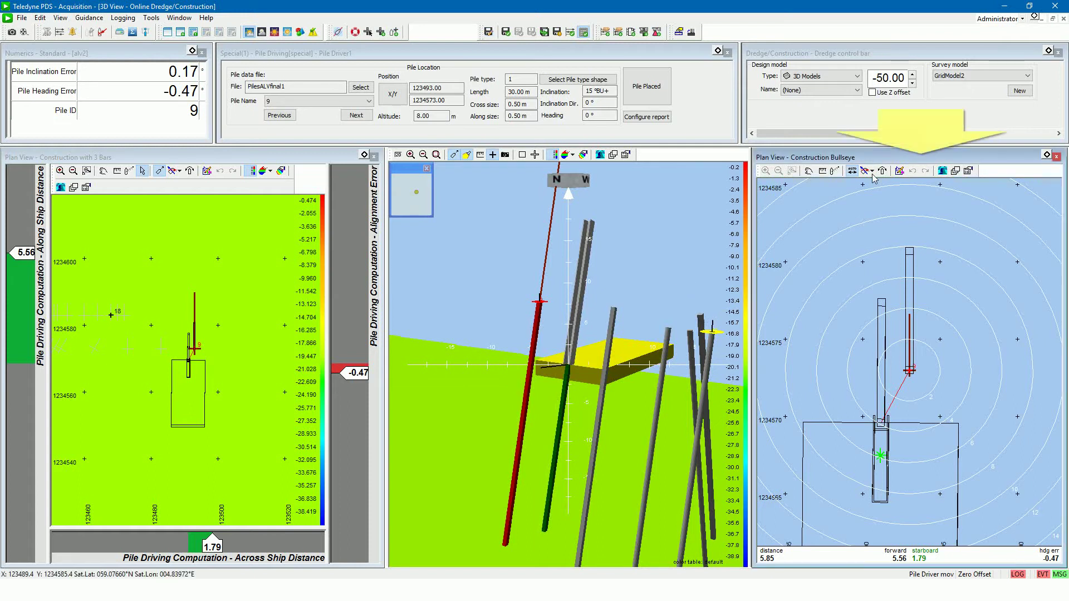
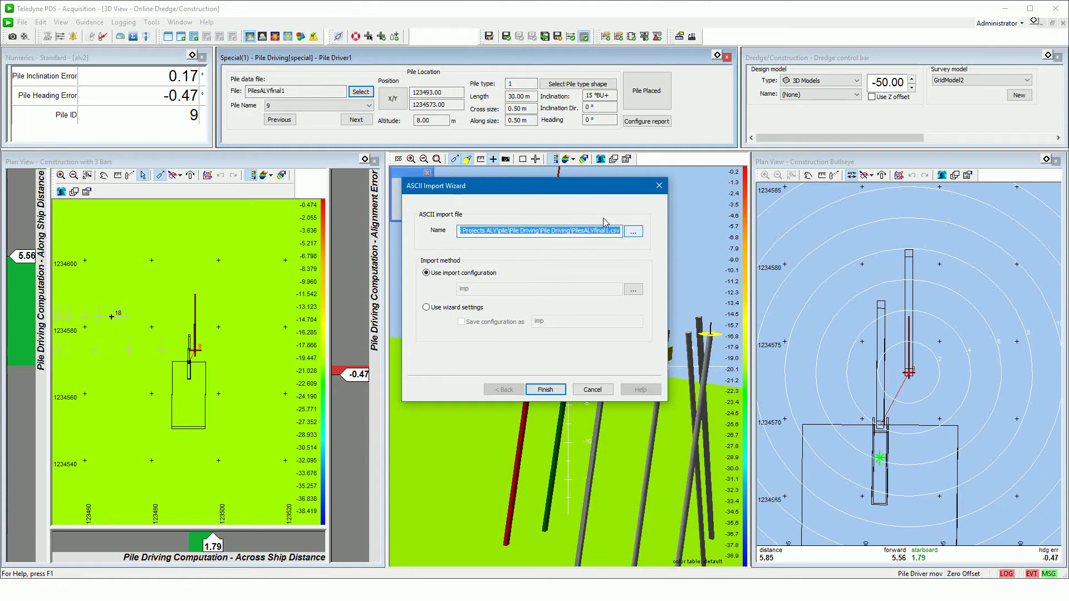
Choose PilesALVfinal1.csv from the Pile data file folder on drive C: as the ASCII import file
click(633, 232)
click(402, 374)
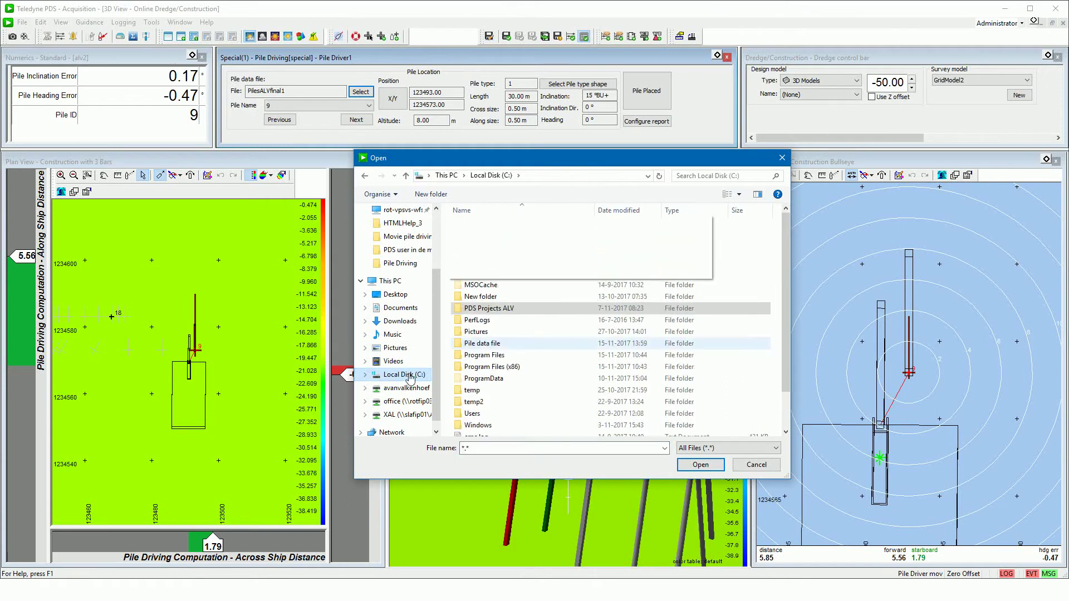
double_click(480, 344)
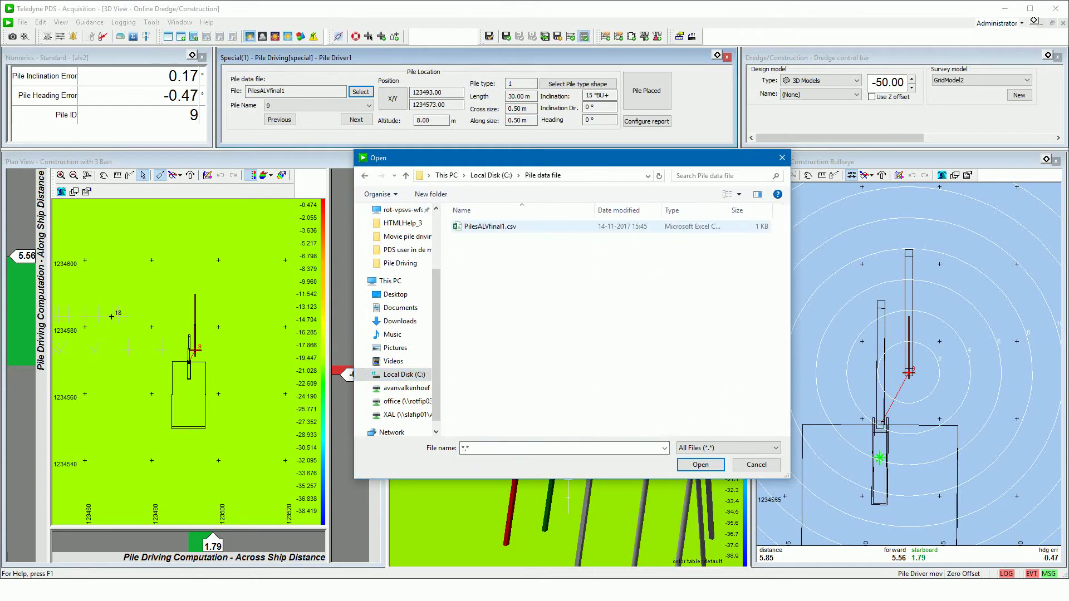
click(498, 229)
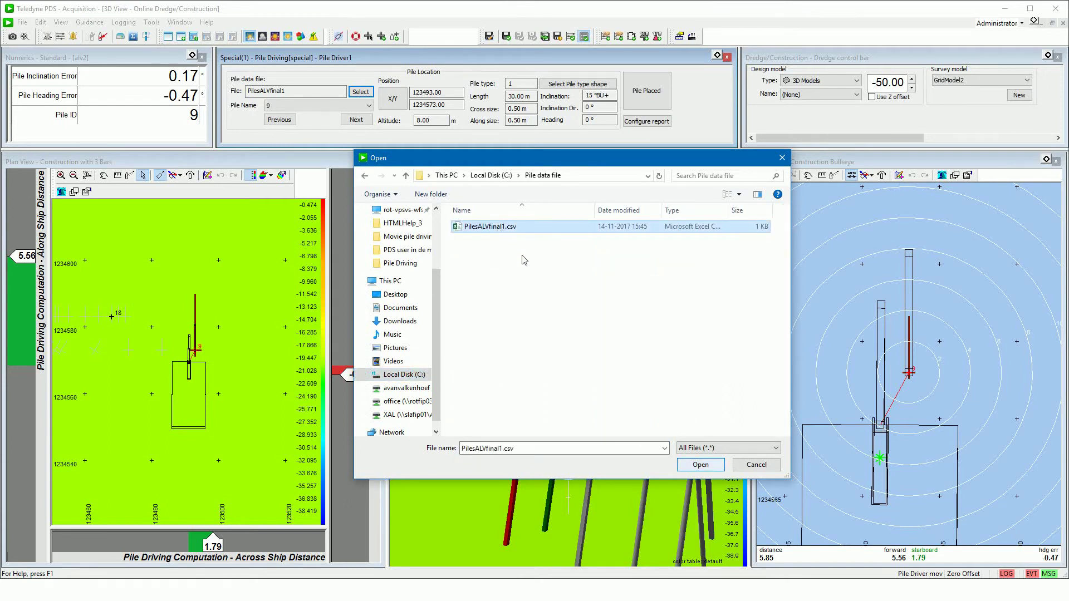
click(710, 467)
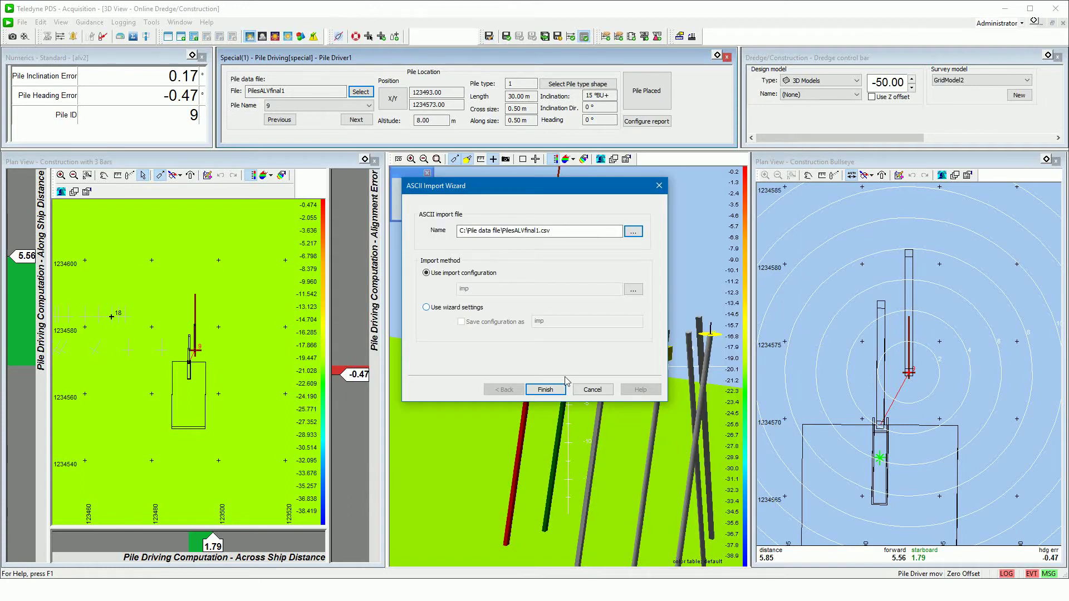
Import with wizard settings, save the configuration as "import piles", and accept the Delimited data type to reach the delimiter settings
click(451, 309)
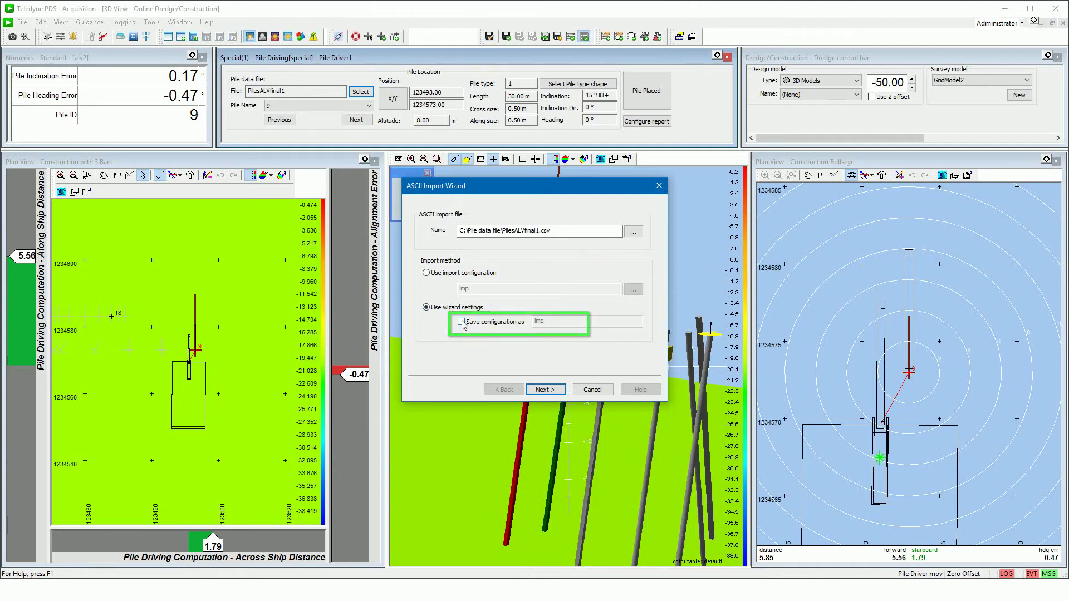
click(461, 322)
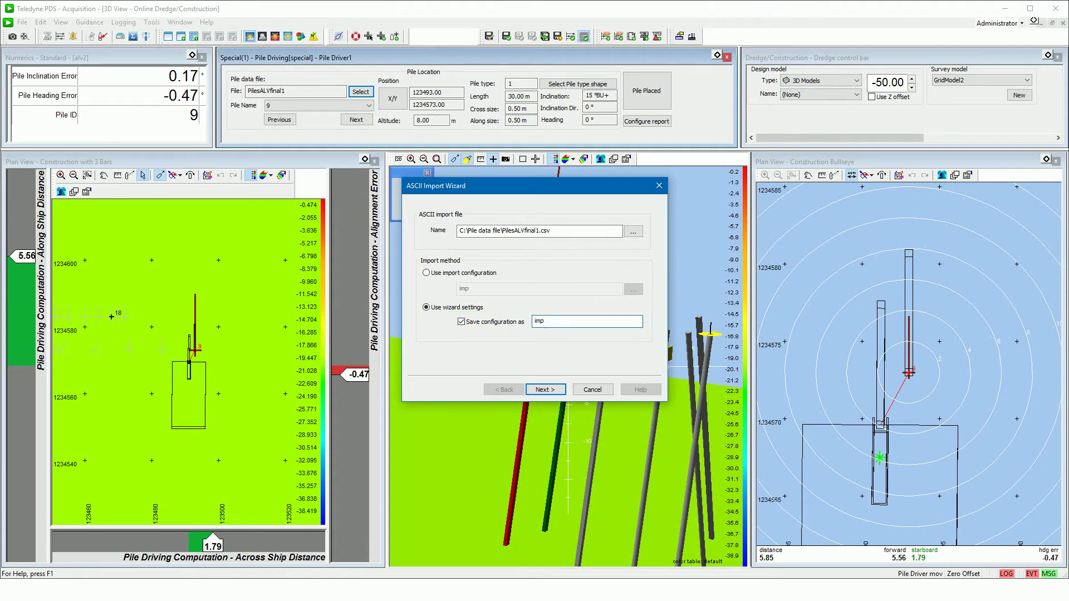
text(ort piles)
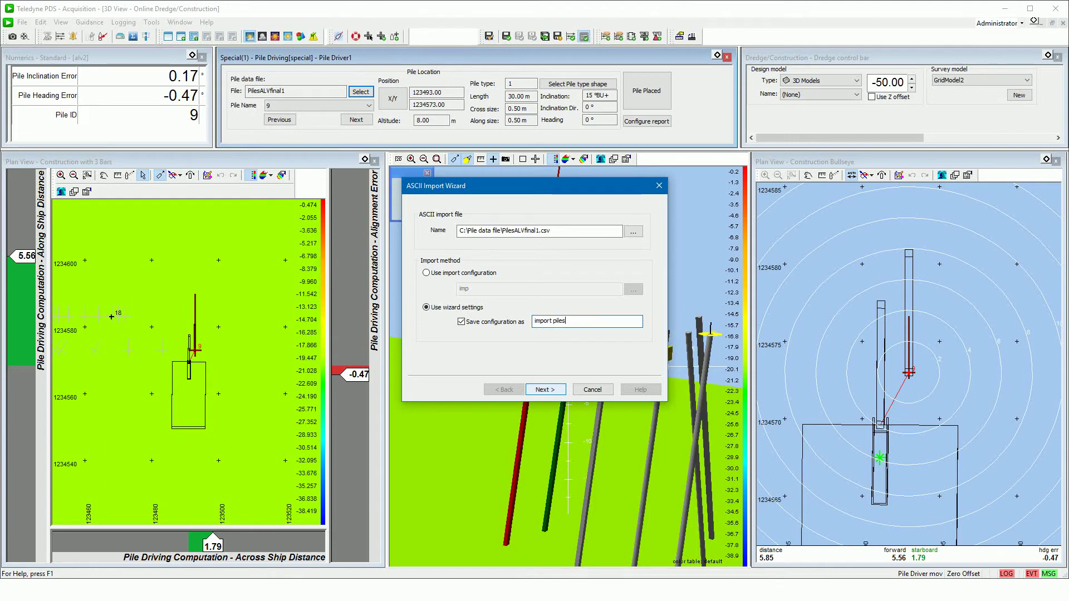
click(544, 389)
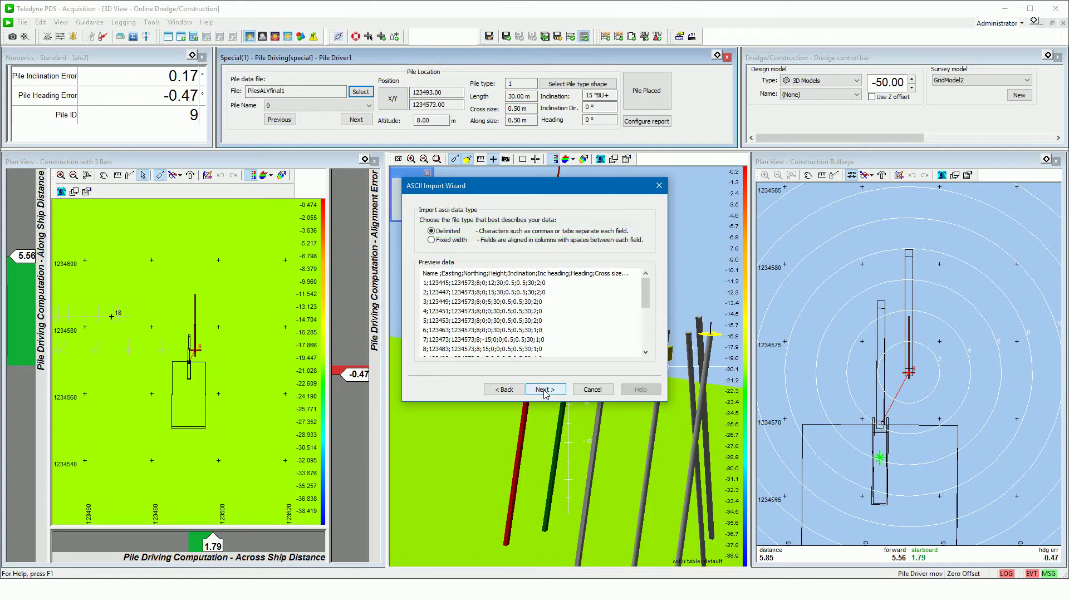
click(544, 392)
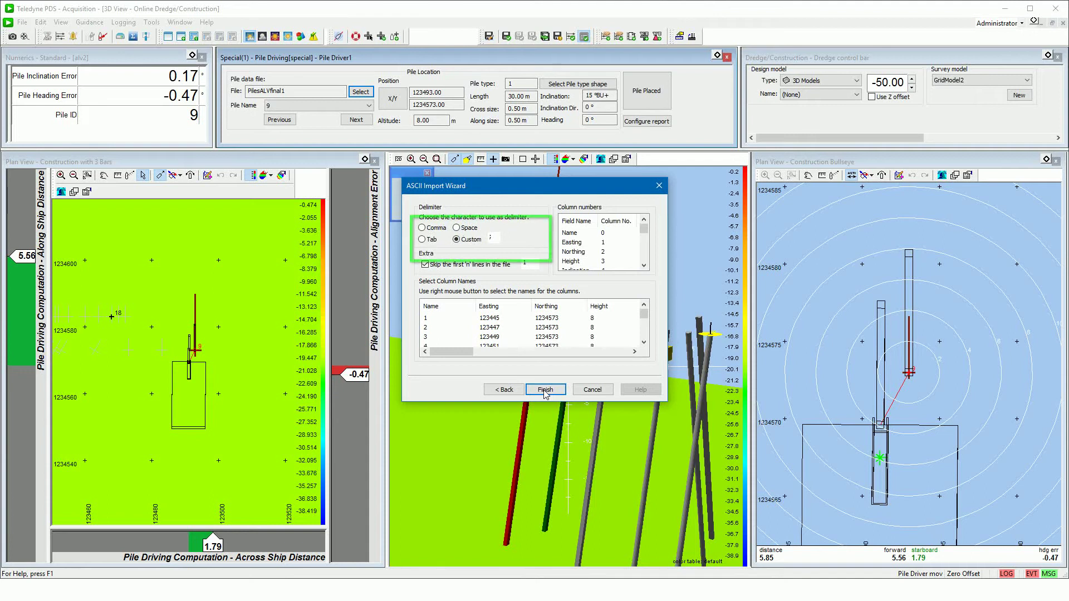
Check the custom delimiter and switch skipping the first line of the file off and back on
click(496, 239)
click(470, 263)
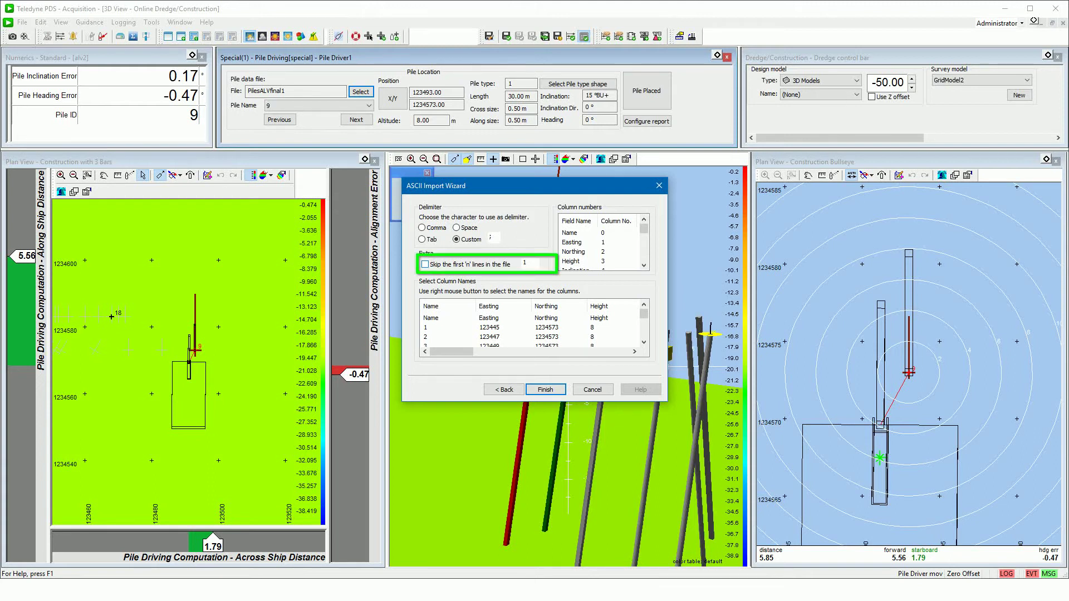
click(427, 265)
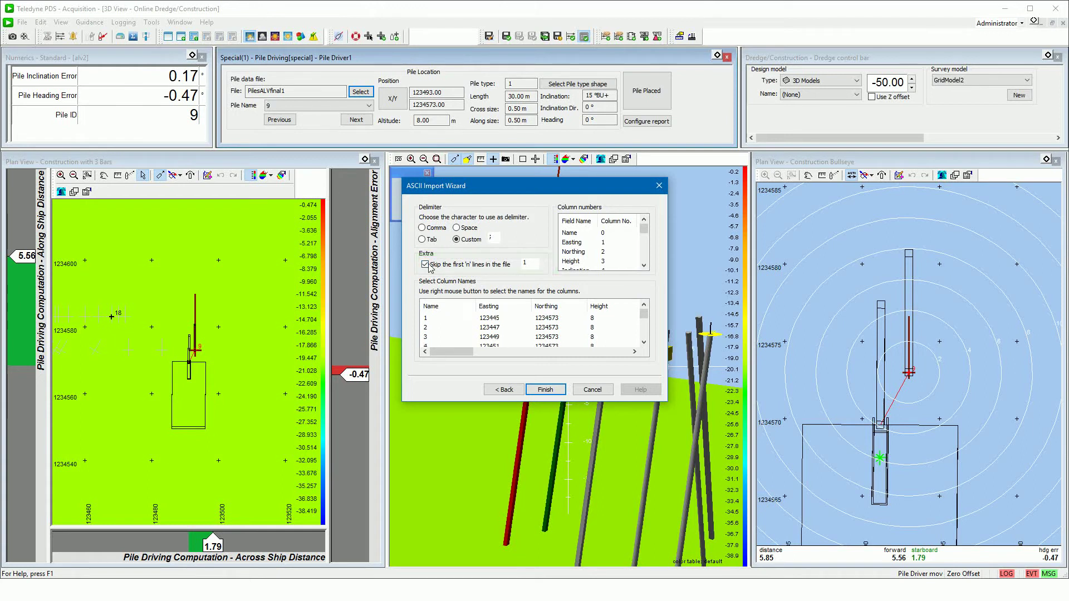
Set the first column's name to None and assign it back to Name
right_click(449, 309)
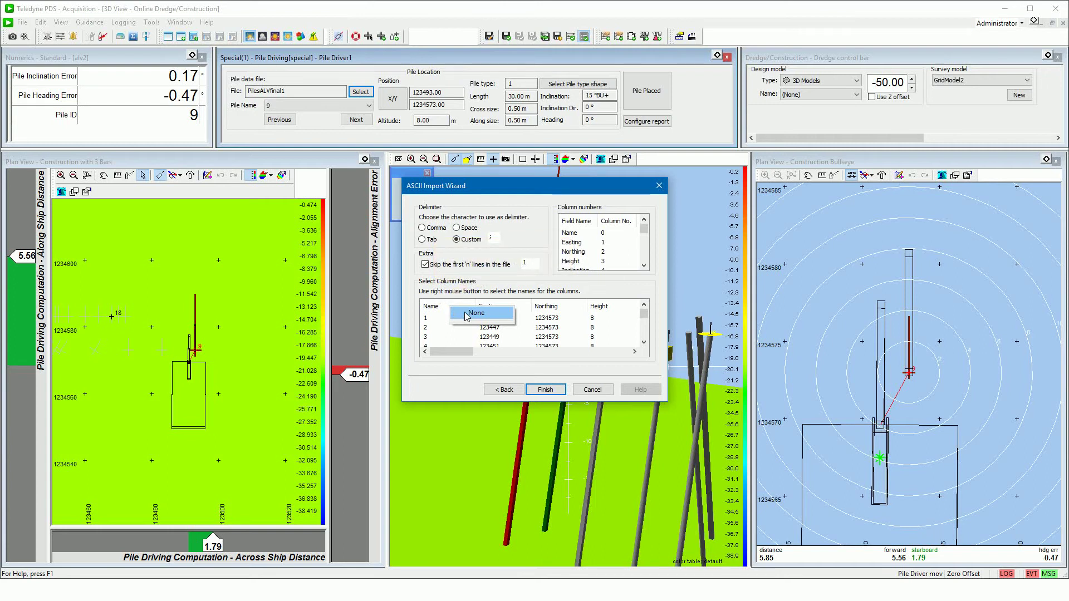
click(466, 316)
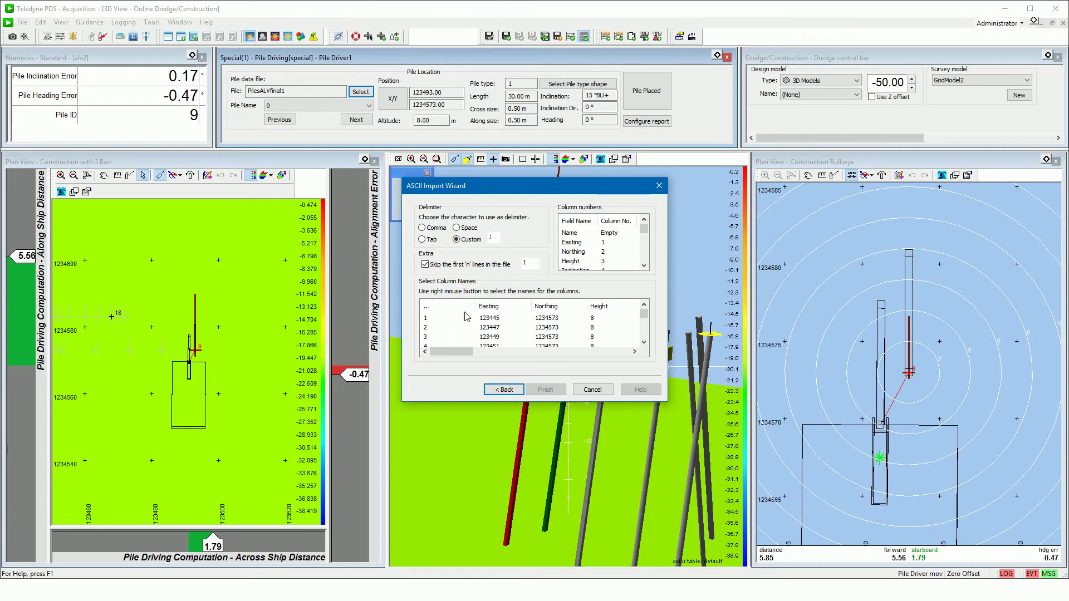
right_click(451, 309)
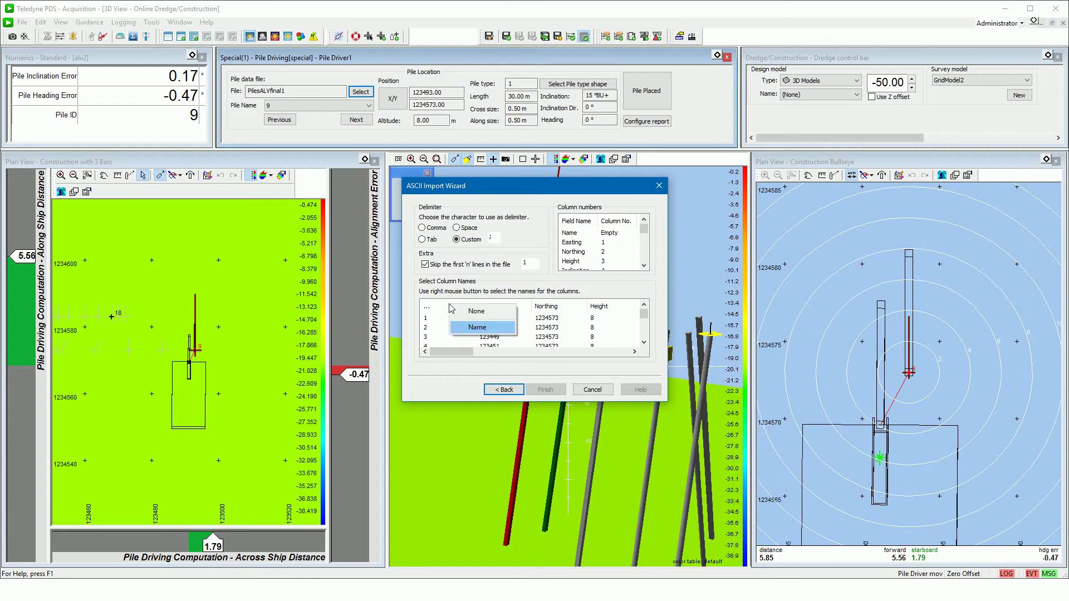
click(477, 328)
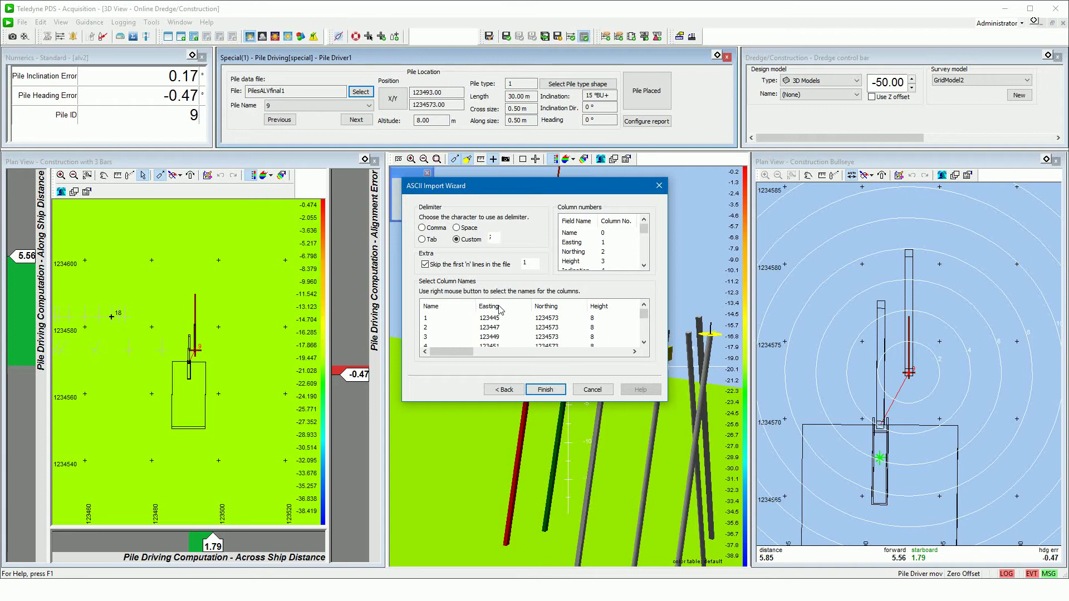
Check the Easting column's naming options, keep its assignment, and finish the pile data import
right_click(500, 309)
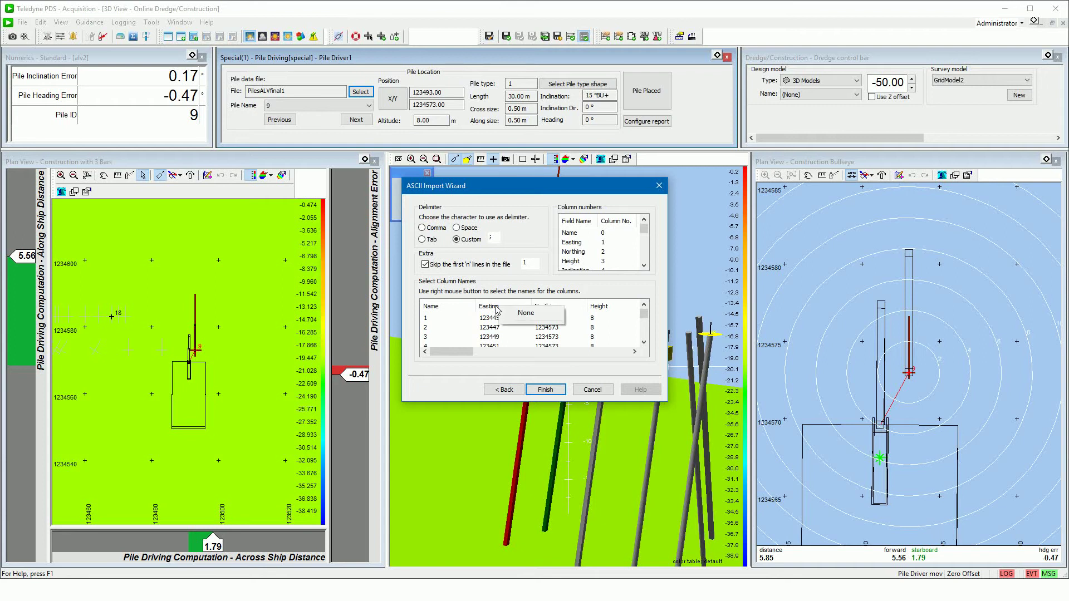
click(472, 311)
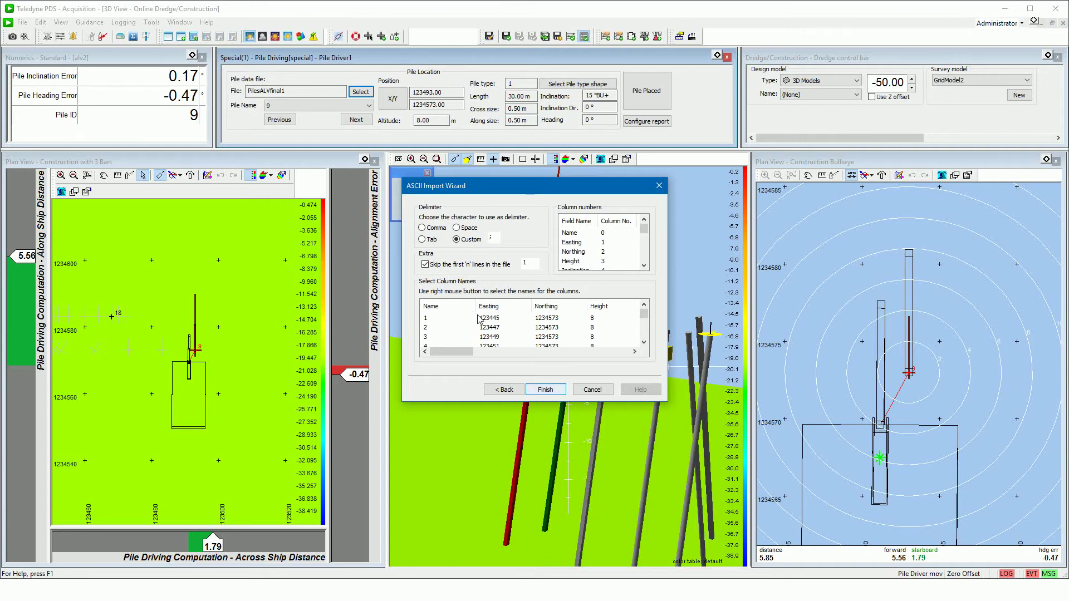
click(548, 389)
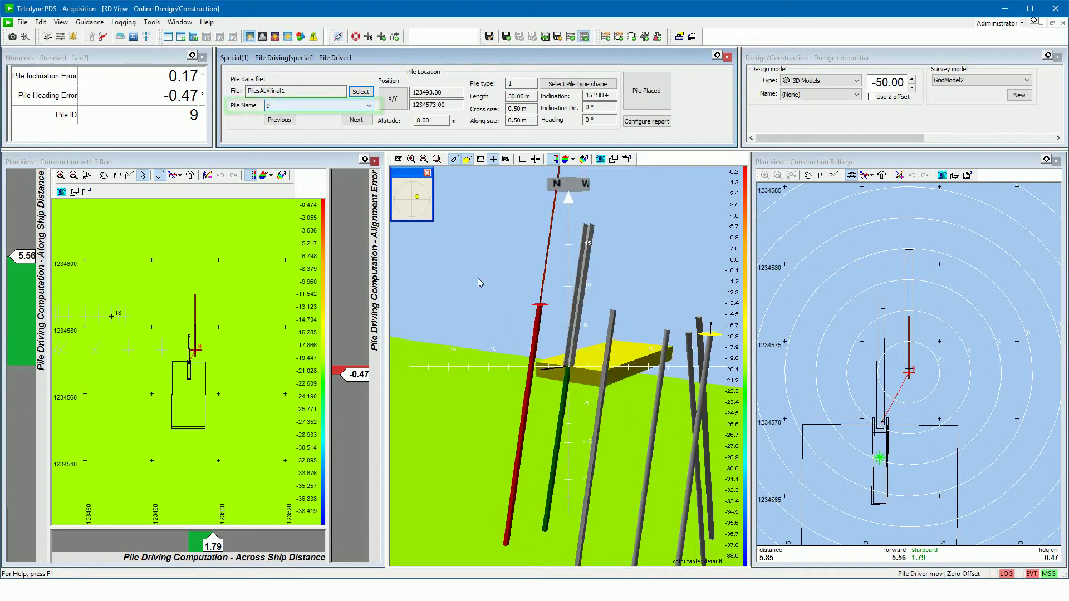
Examine the available pile names and the selected pile's location values without changing them
click(370, 107)
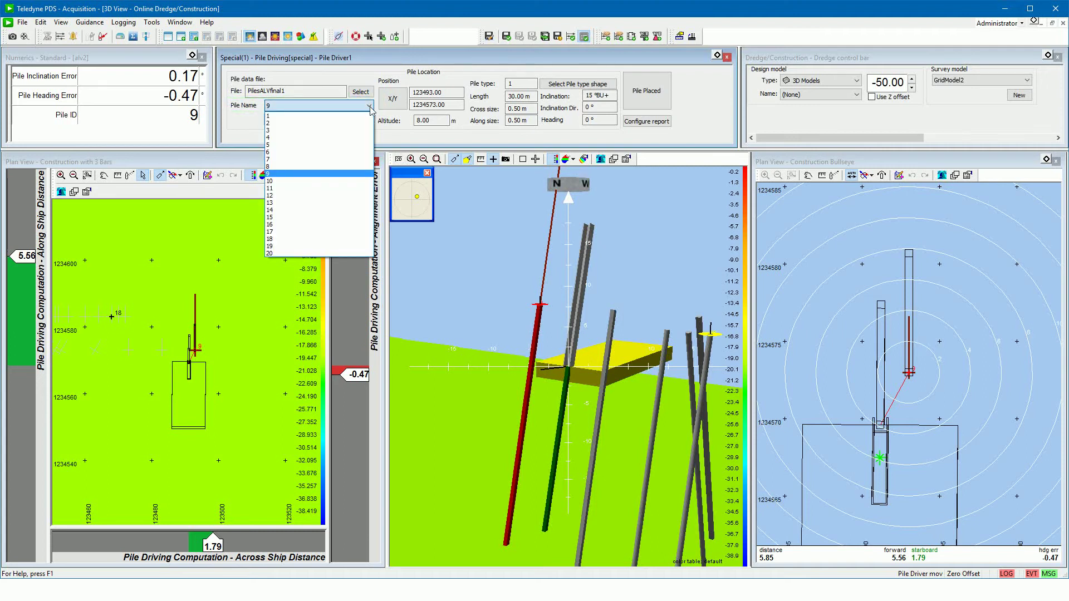
click(371, 108)
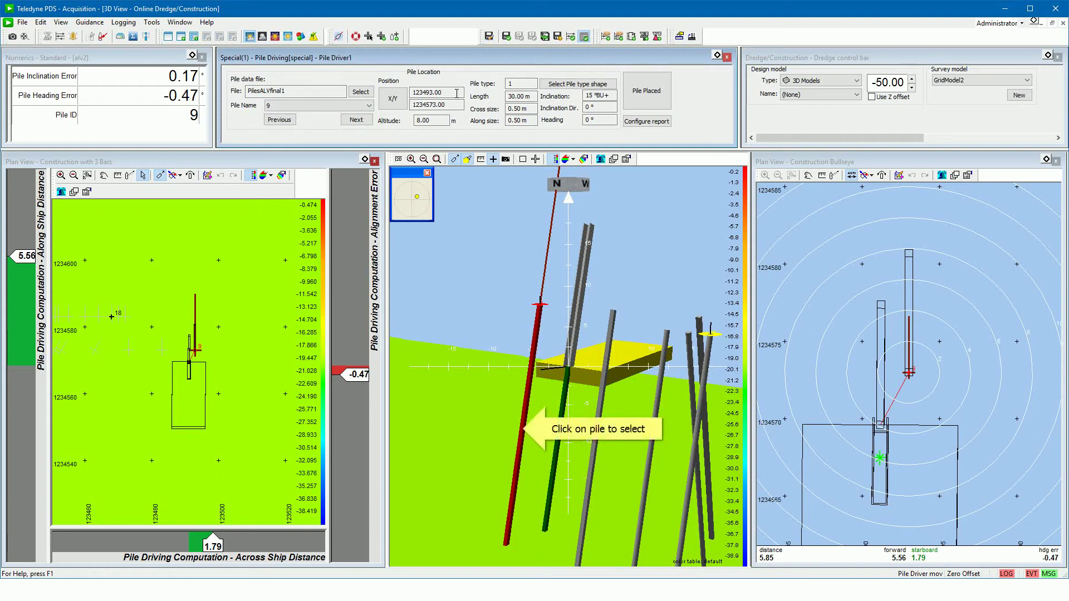
click(460, 93)
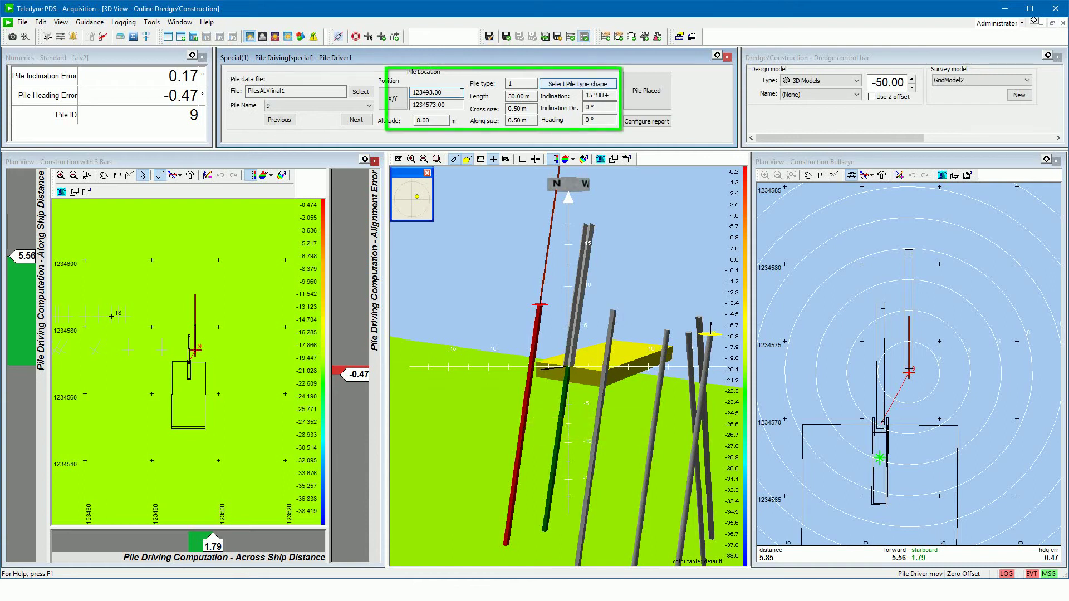
Open the pile type shape properties, examine the Type 1 and Type 2 shapes, and close them
click(555, 85)
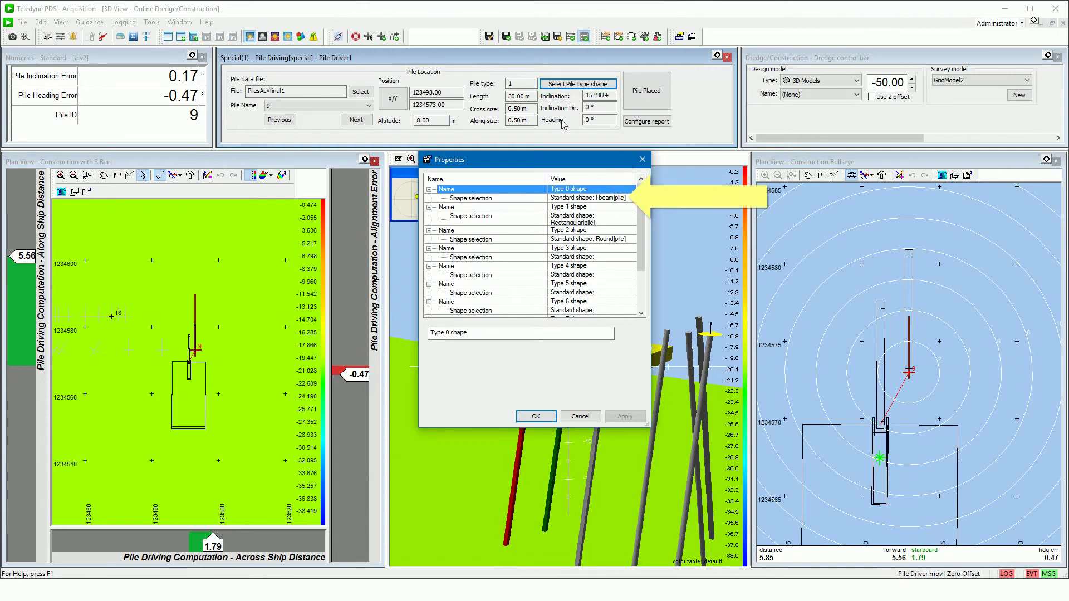
click(578, 209)
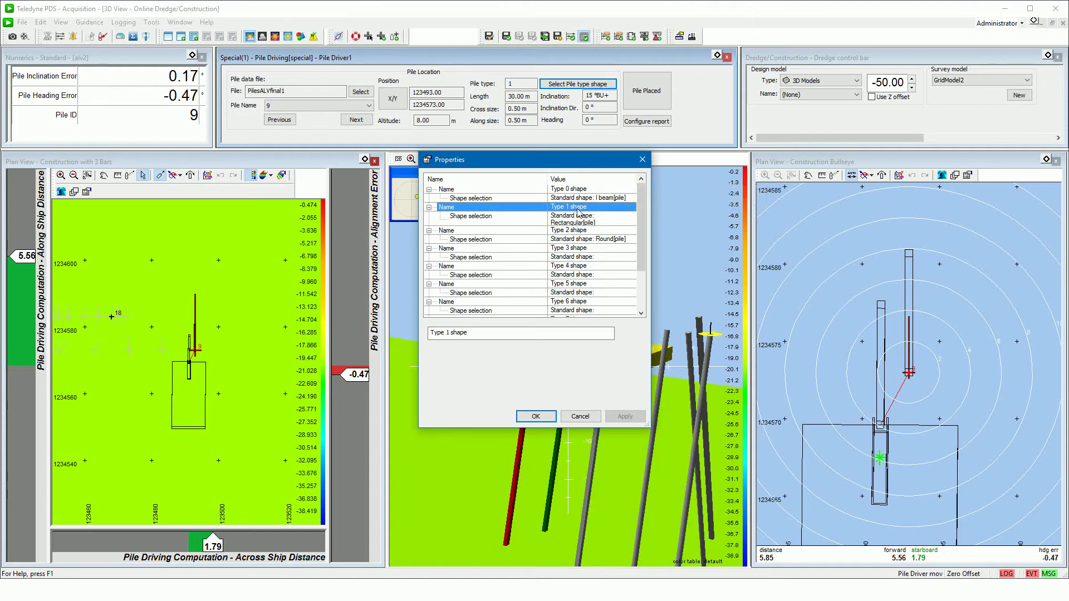
click(579, 230)
key(Return)
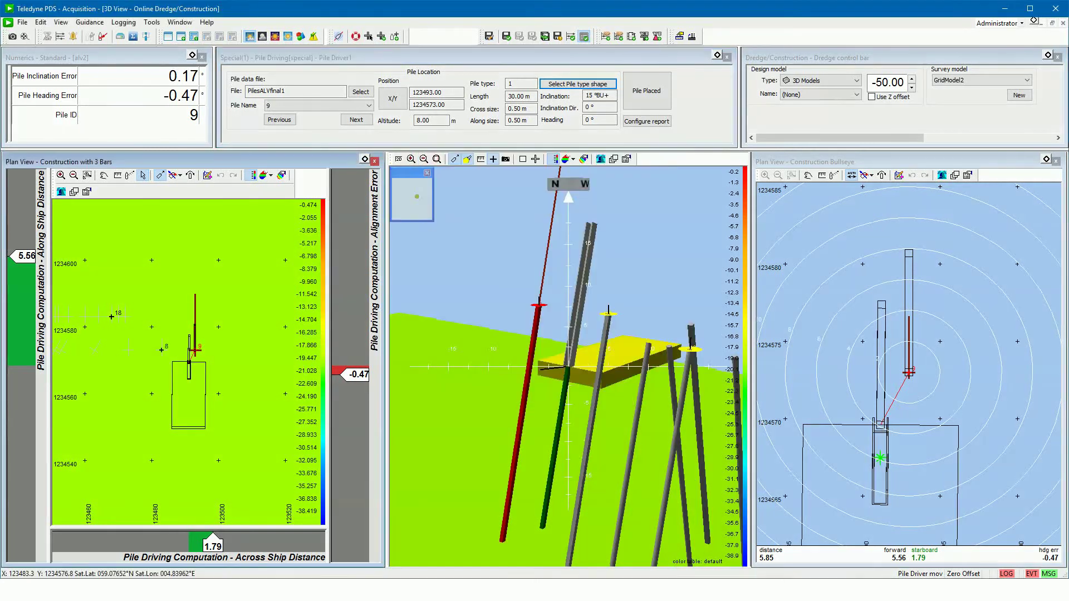
Select pile 9 by its pile name in the Pile Driver settings
click(327, 93)
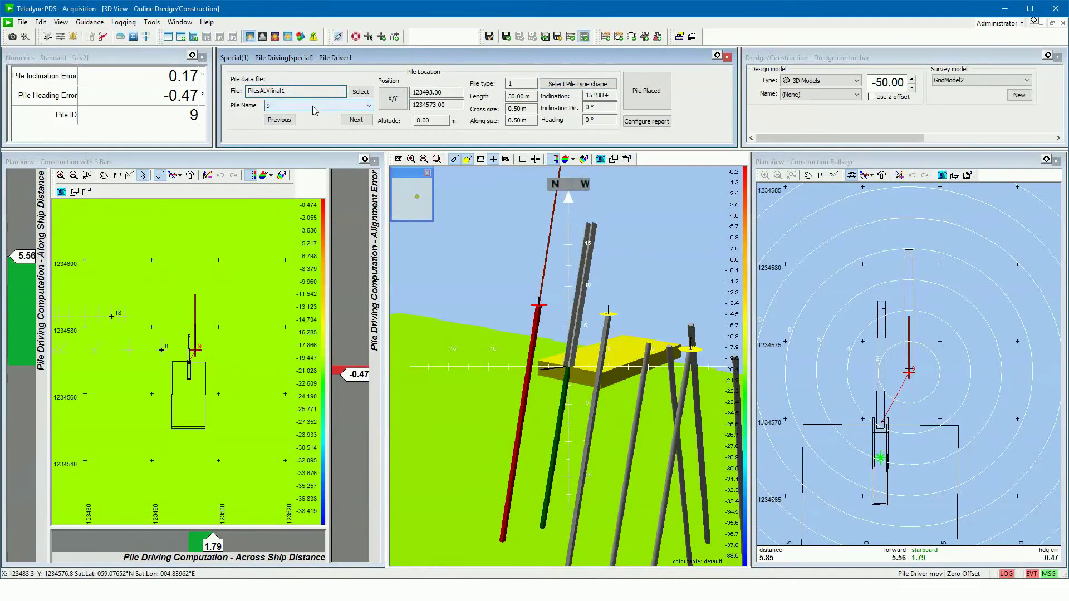
click(314, 106)
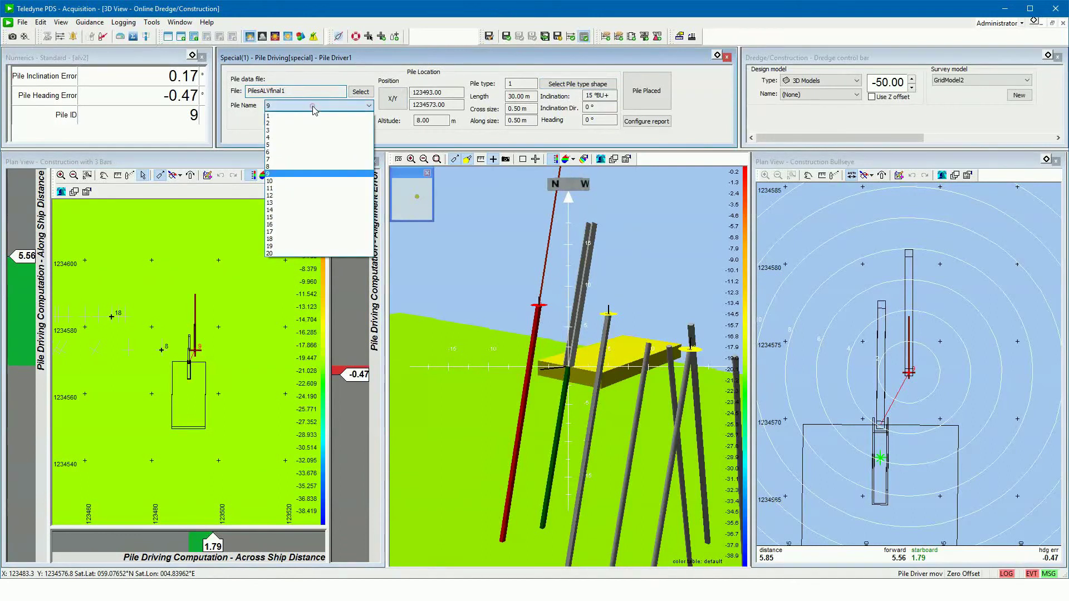
click(315, 174)
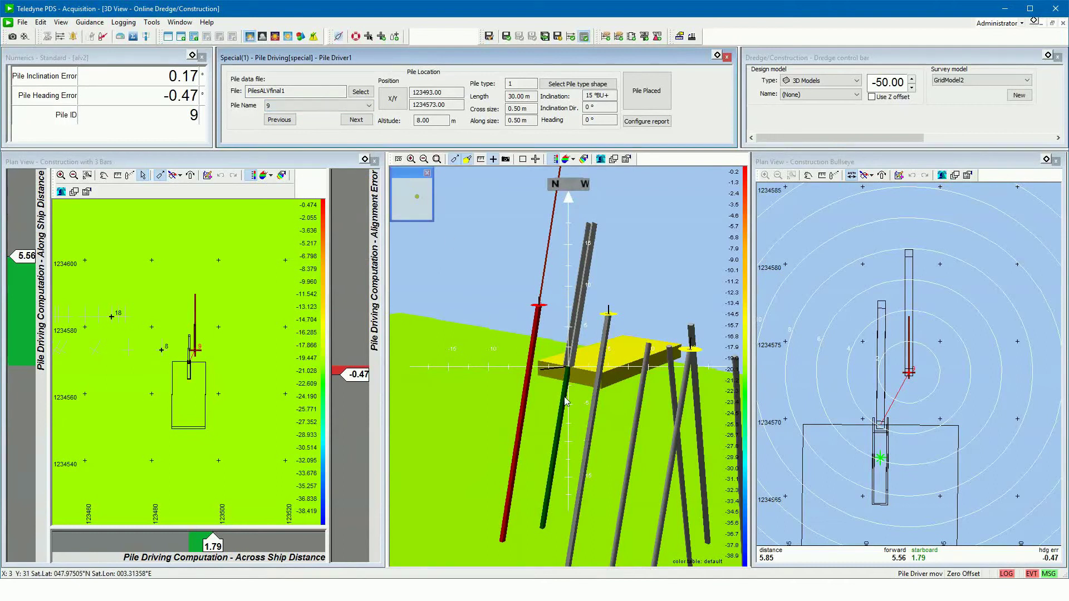
Select pile 8 directly in the 3D view, and reselect pile 9 in the 3D view and the Construction with 3 Bars plan view
click(593, 405)
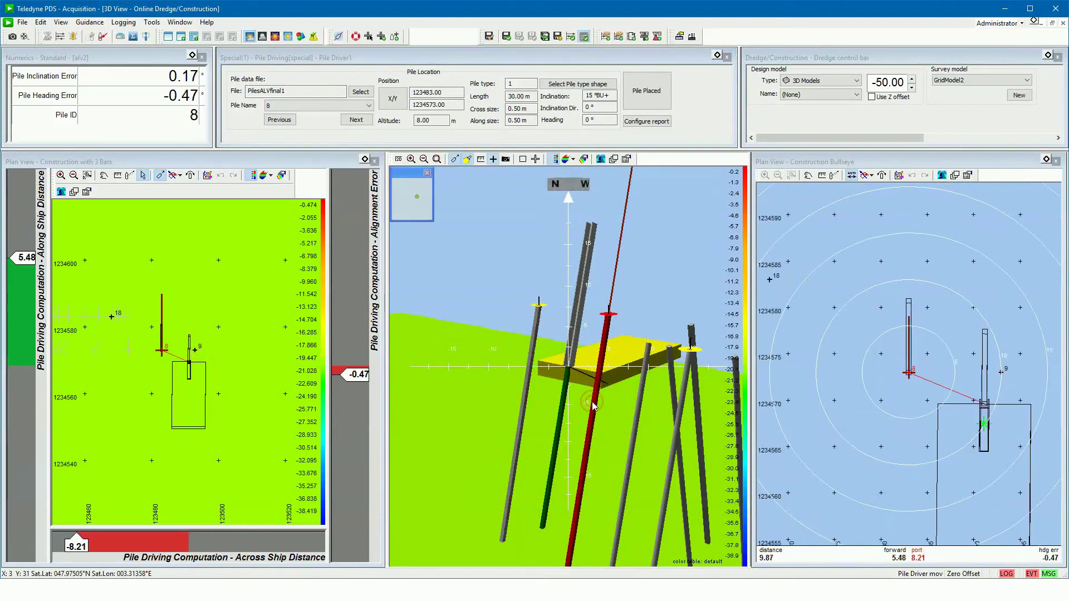
click(642, 419)
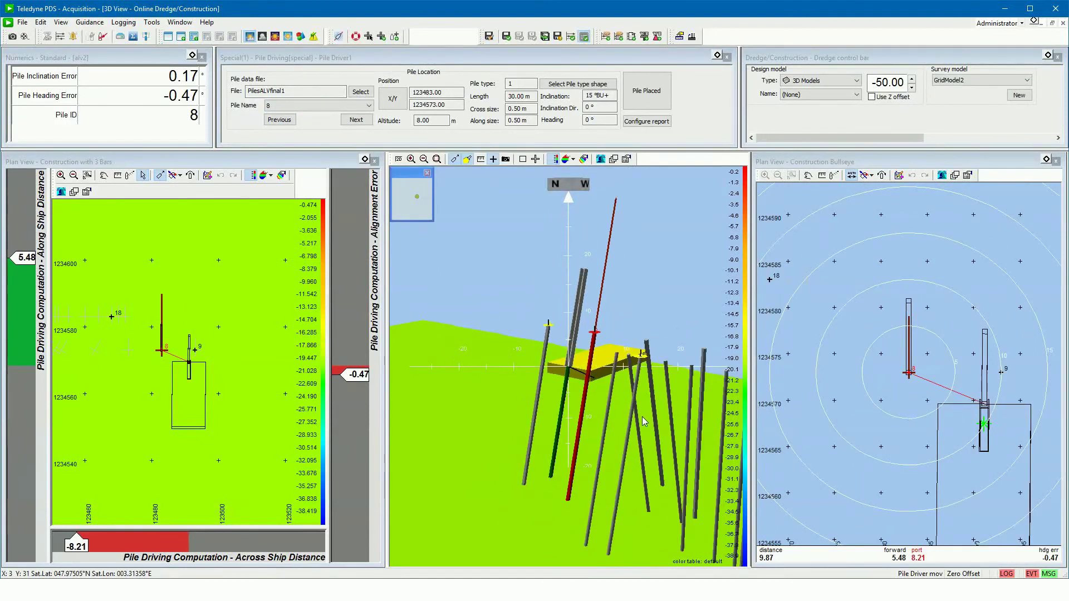
click(545, 392)
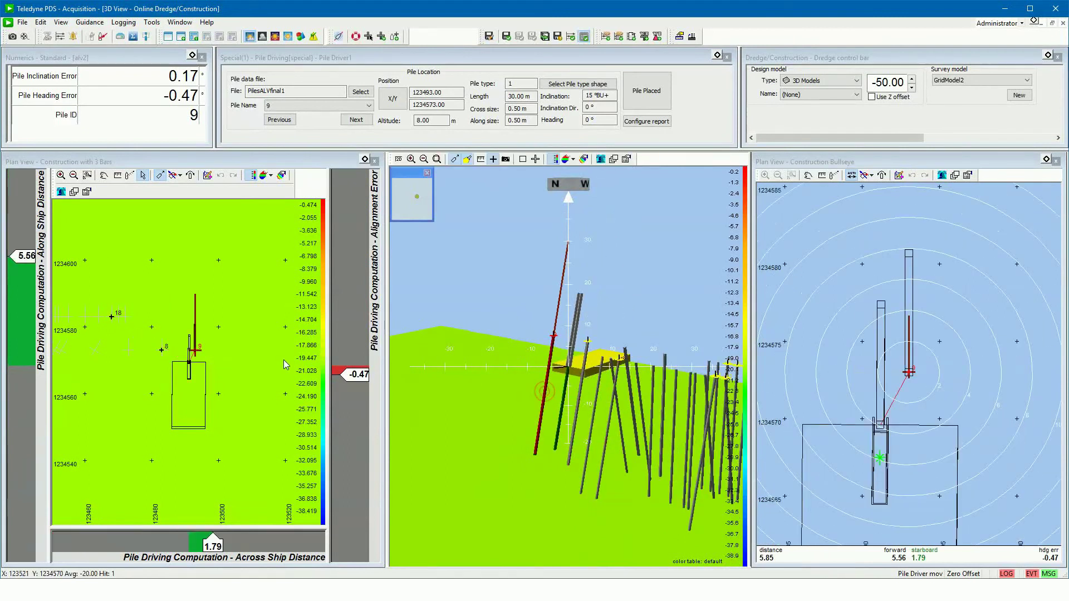
click(196, 354)
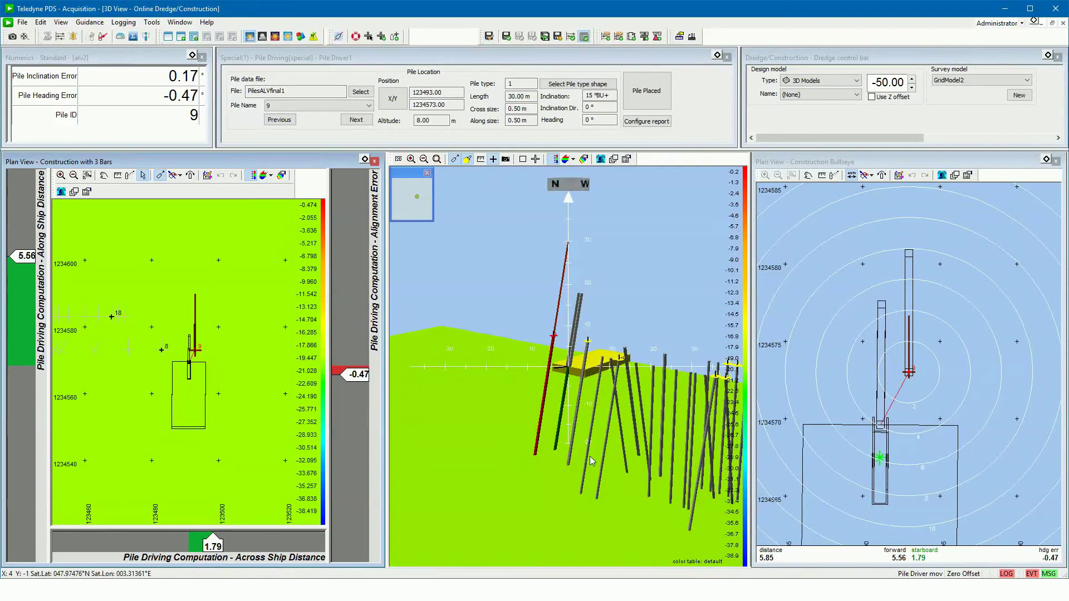
Inspect selected pile 9 in the 3D view, the Construction with 3 Bars plan view and the Construction Bullseye plan view
scroll(572, 400, up, 10)
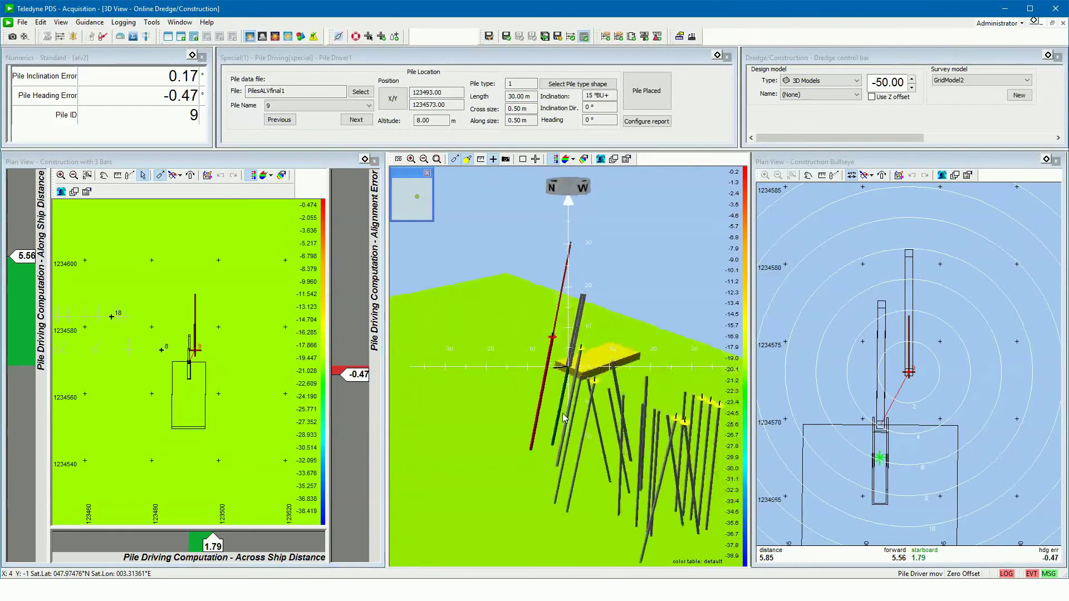
drag(538, 414, 617, 423)
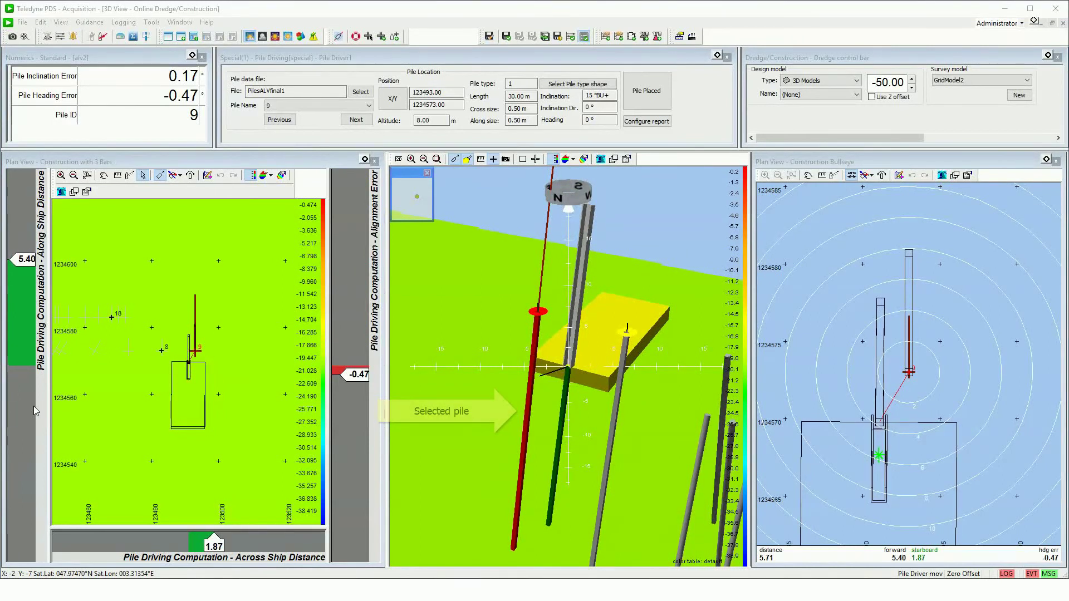
click(196, 354)
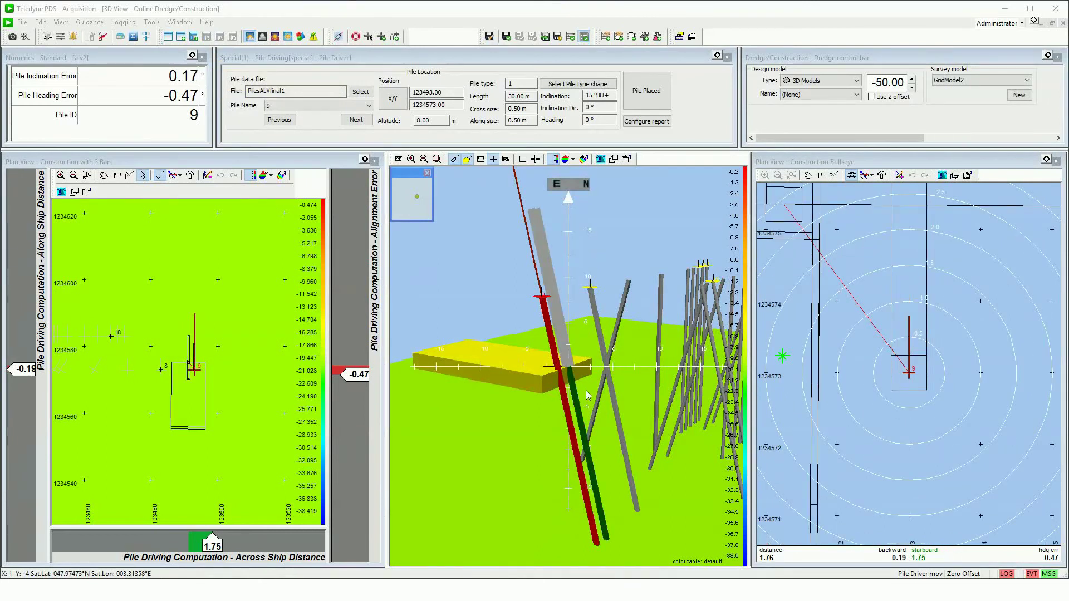
click(914, 407)
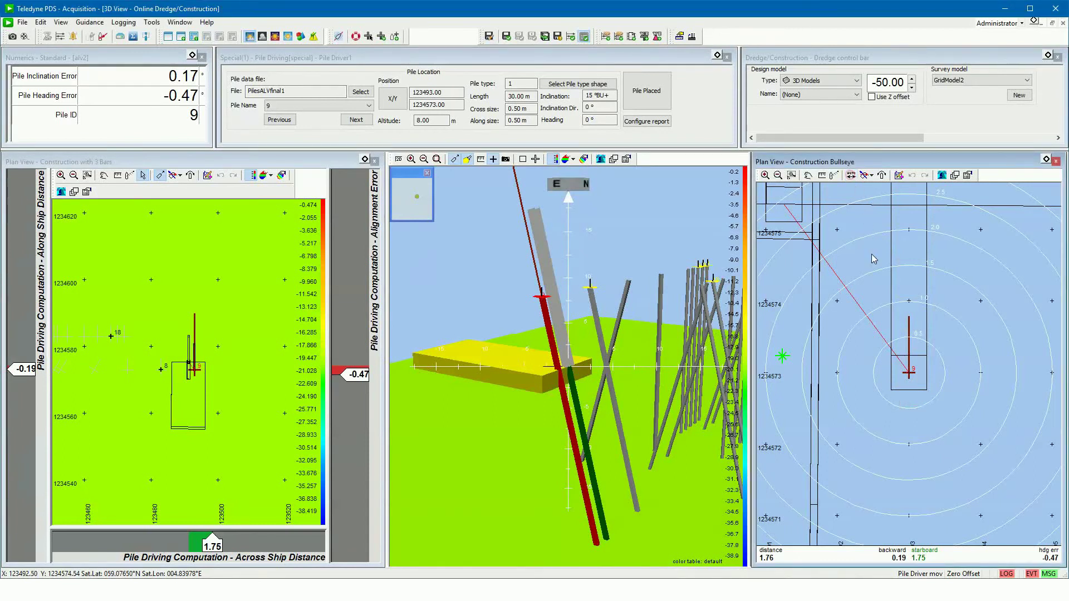
Mark pile 9 as placed and inspect the placed pile from different angles in the 3D view
click(851, 175)
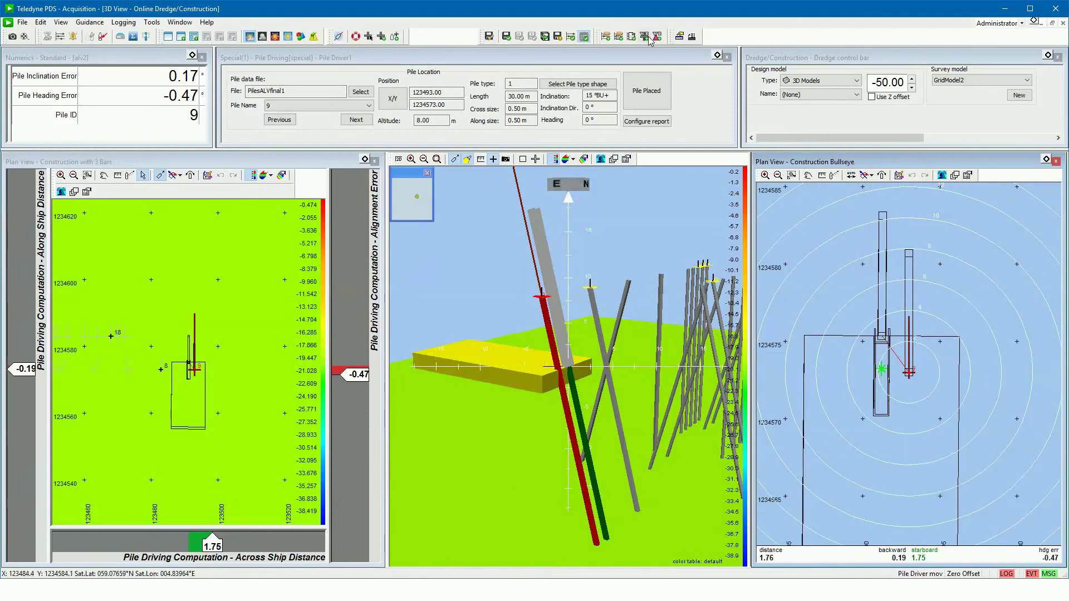
click(644, 101)
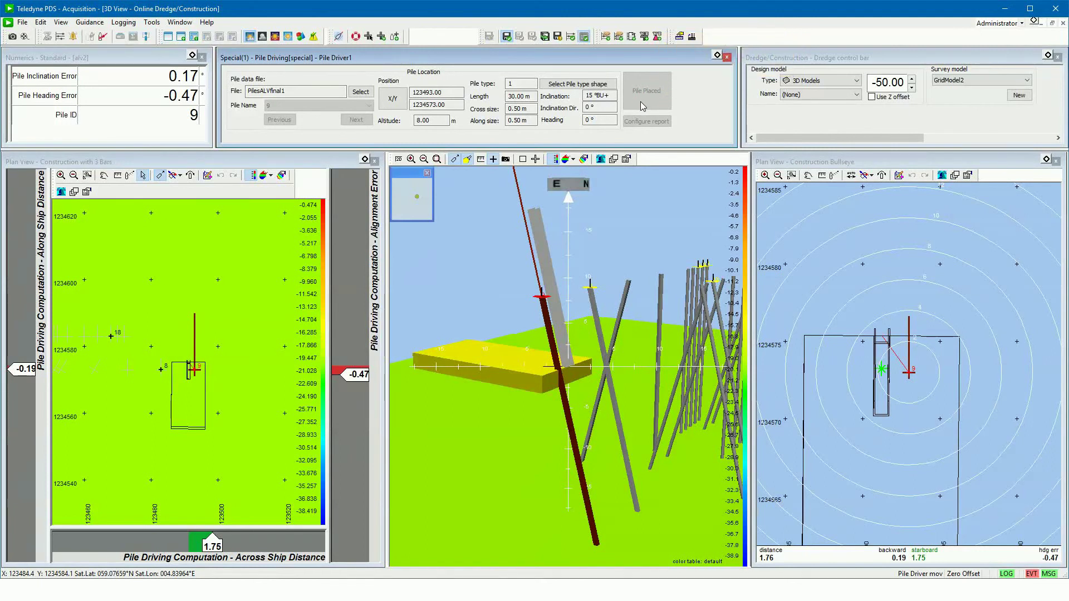
drag(626, 384, 563, 407)
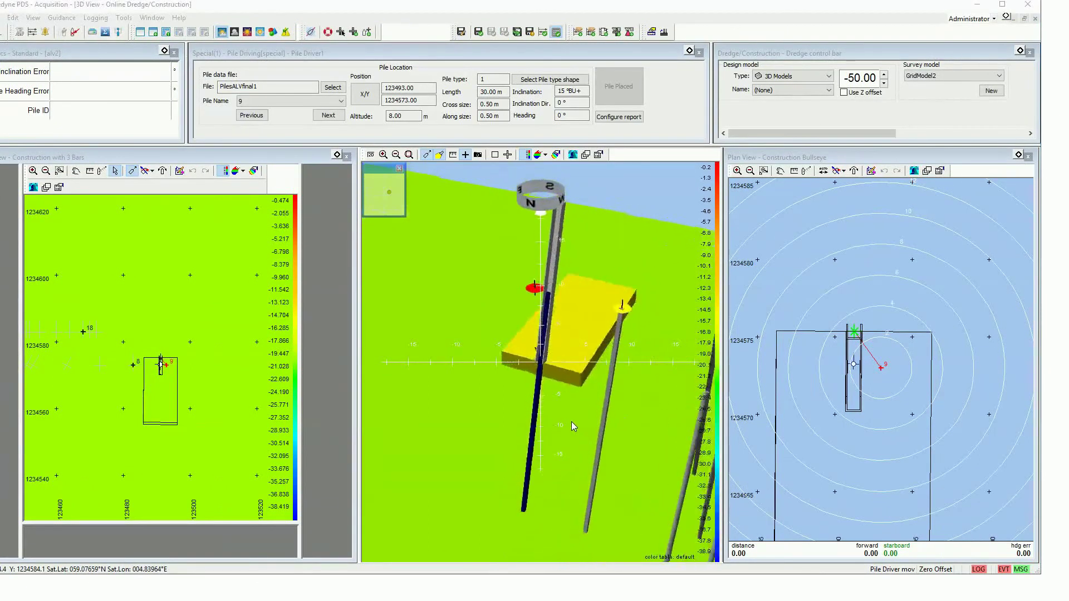
drag(572, 423, 614, 429)
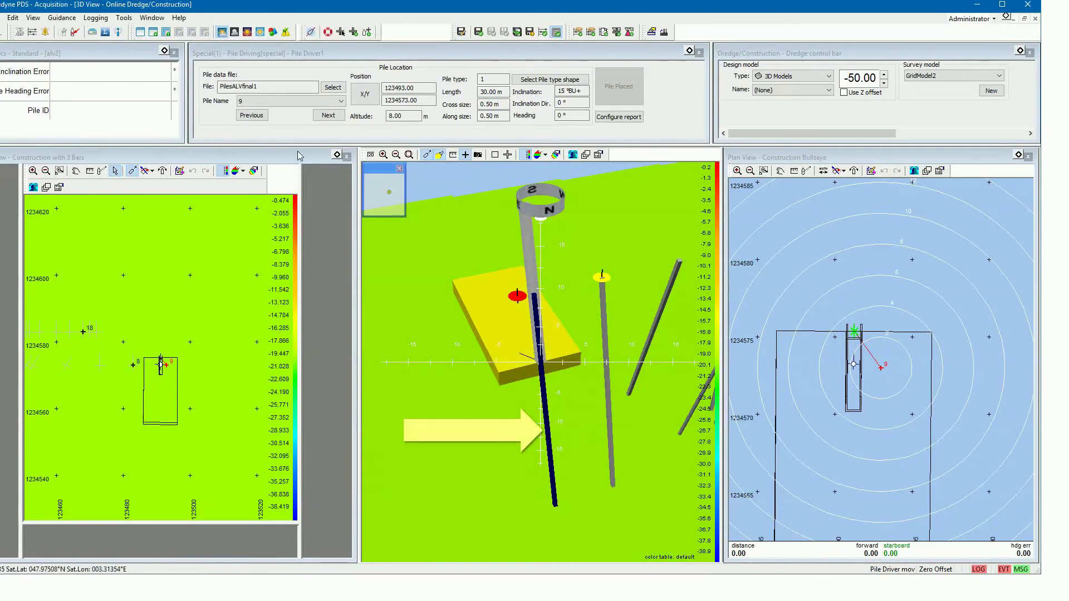
Advance to pile 10, return to pile 8 as the selected pile, and inspect it in the 3D view
click(327, 117)
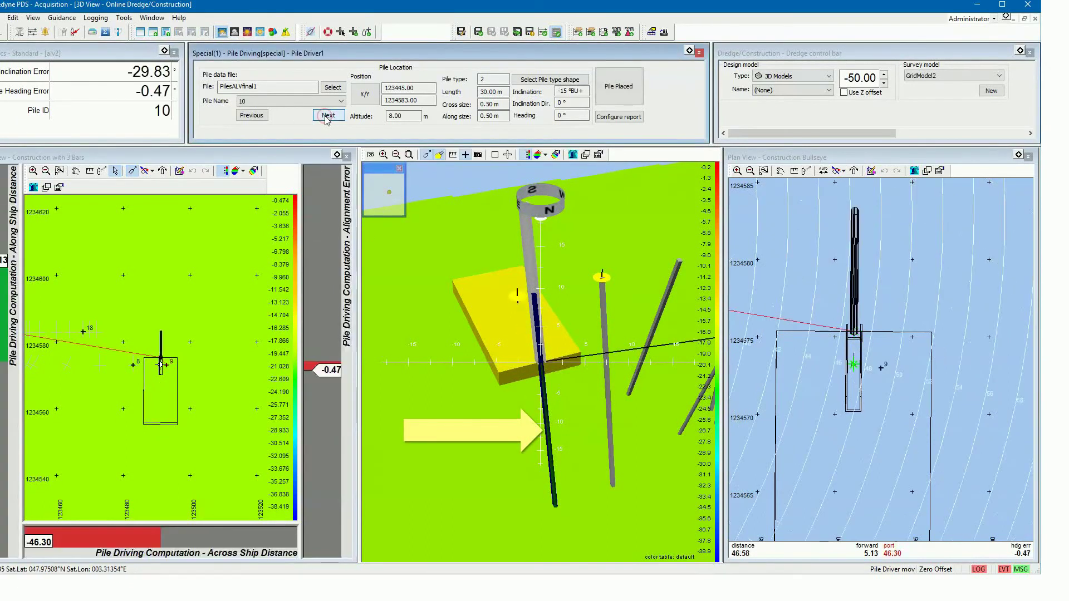
click(251, 115)
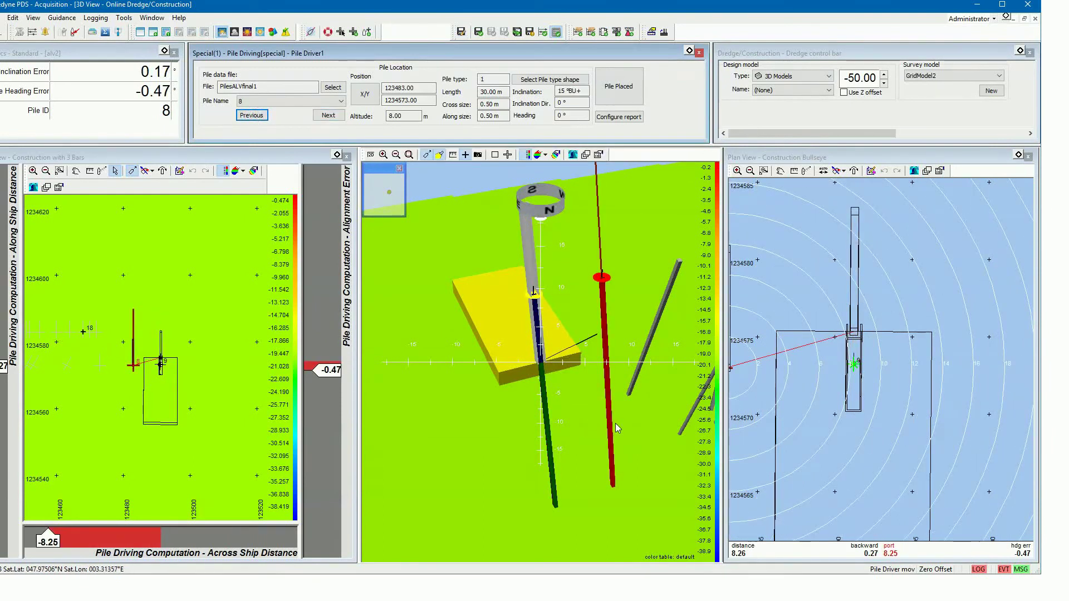
drag(616, 423, 586, 426)
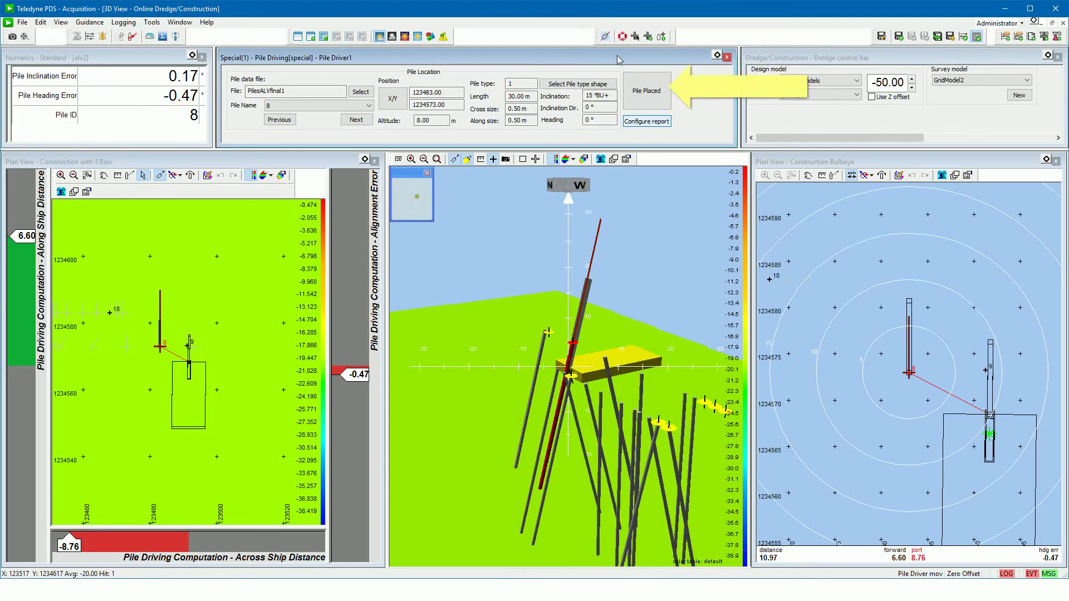
Open the pile report configuration and browse the data available for a new item to log, without adding one
click(650, 123)
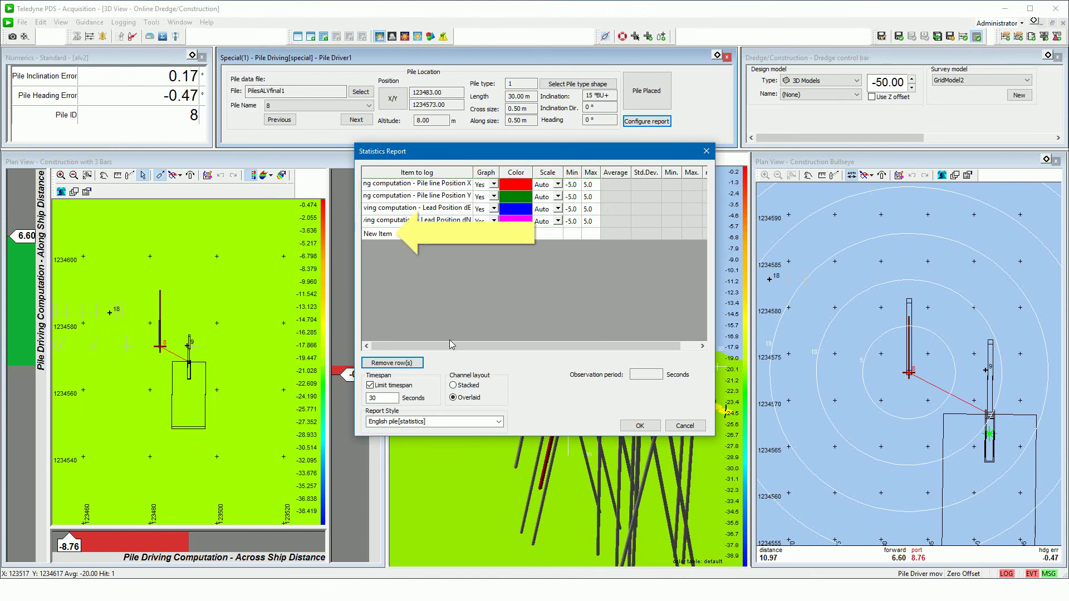
click(387, 233)
double_click(388, 233)
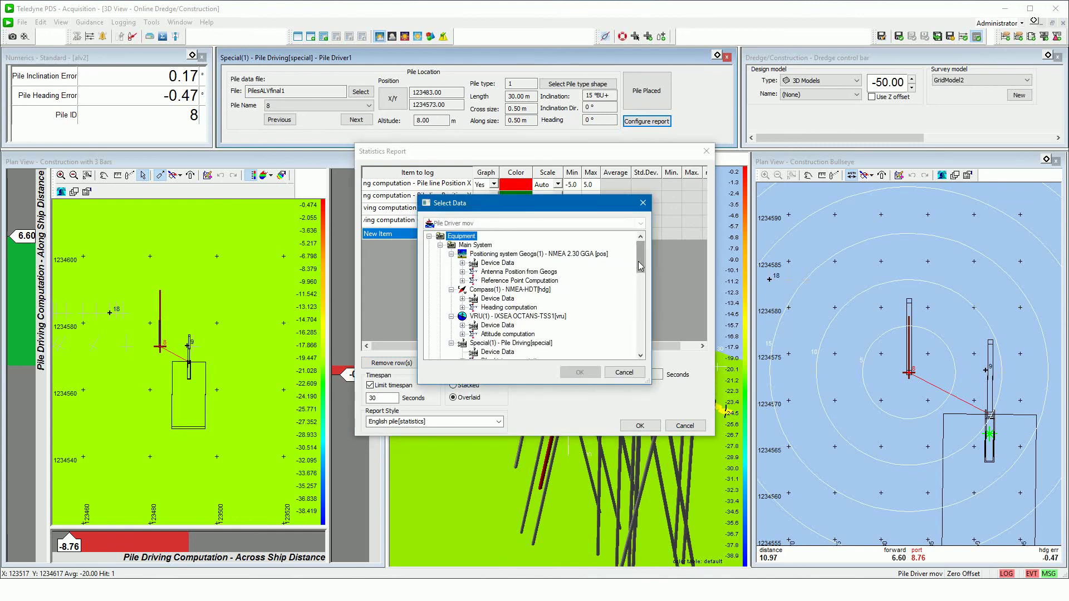
scroll(640, 266, down, 5)
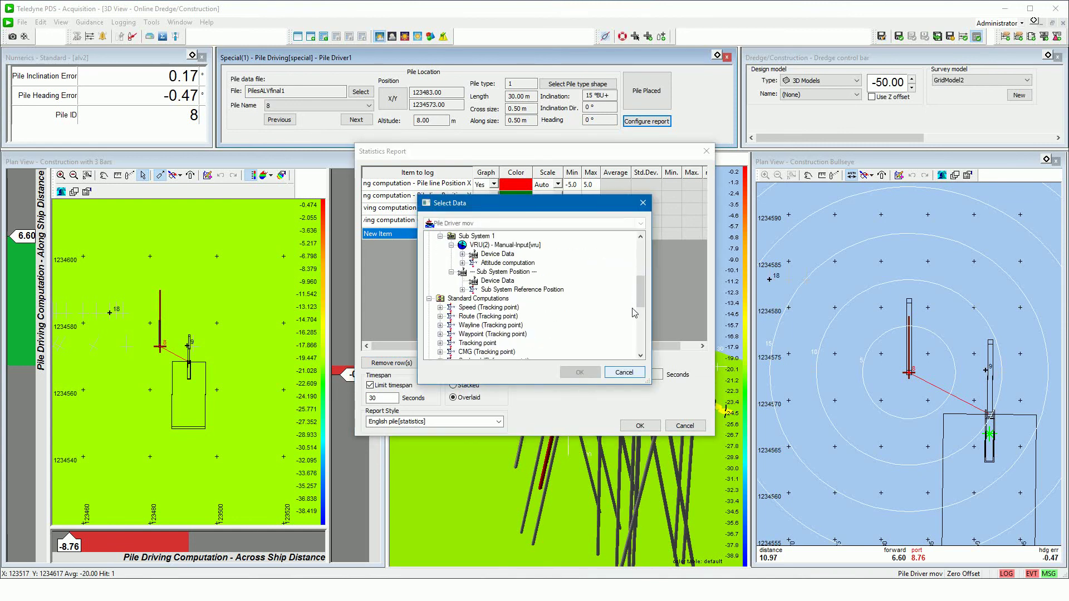
click(624, 372)
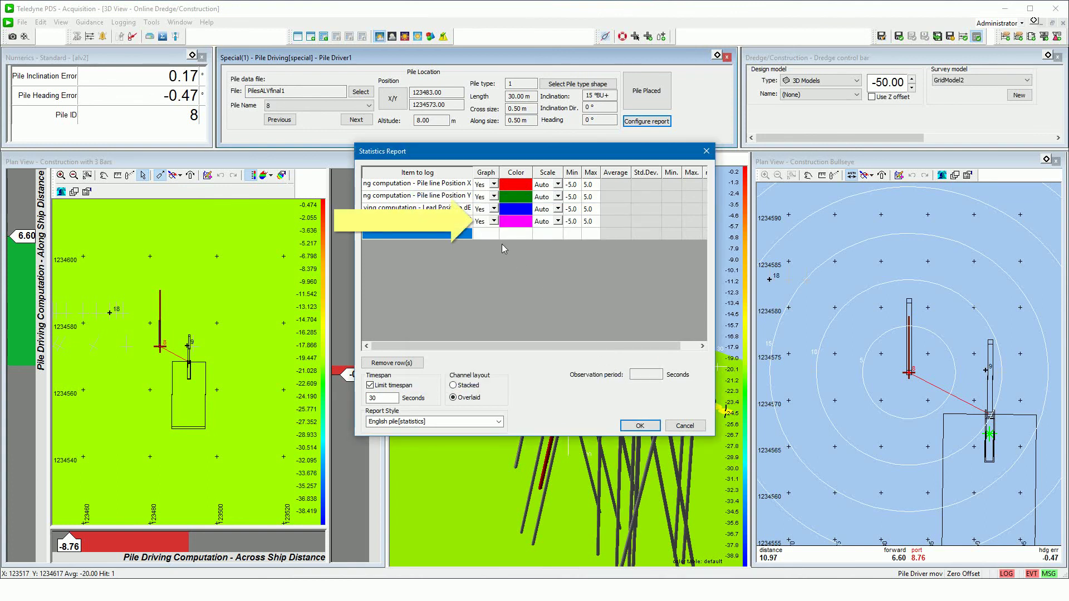
Check the graph and color settings of the Lead Position dN item and accept the Statistics Report configuration
click(481, 225)
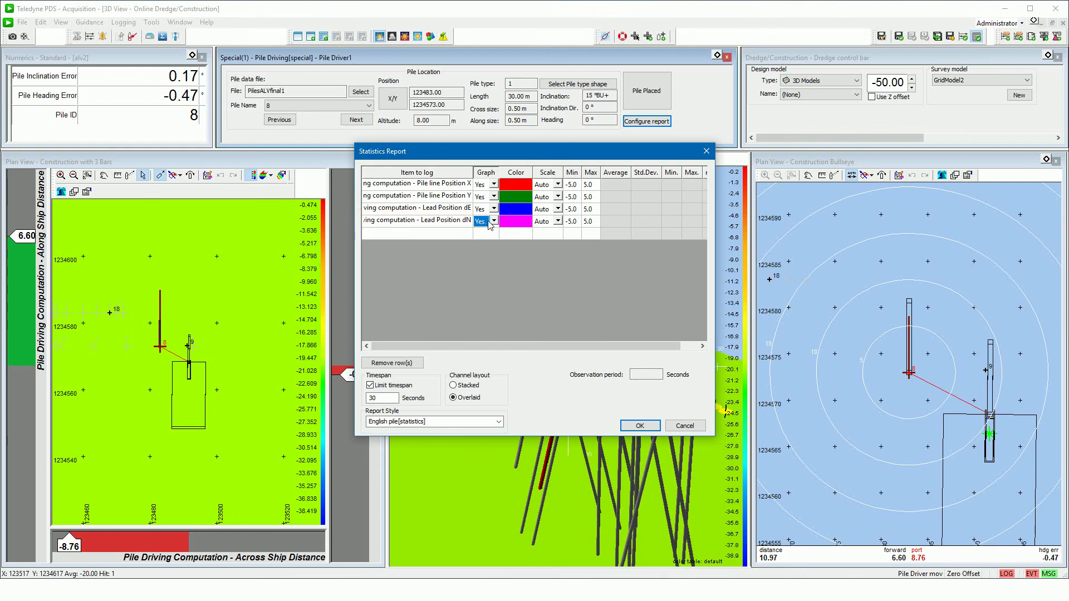
click(521, 225)
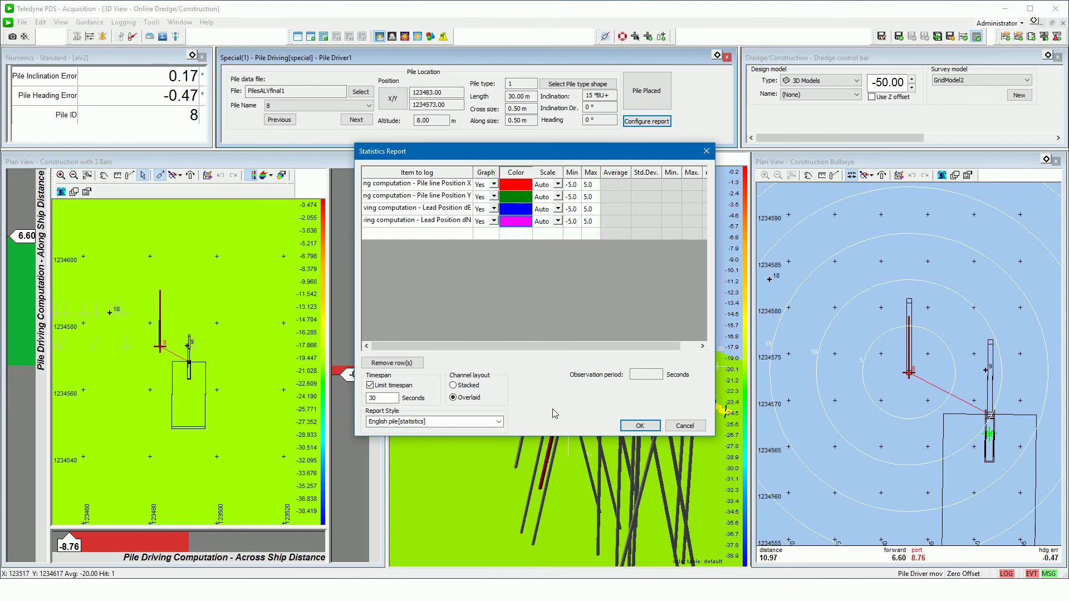
click(640, 426)
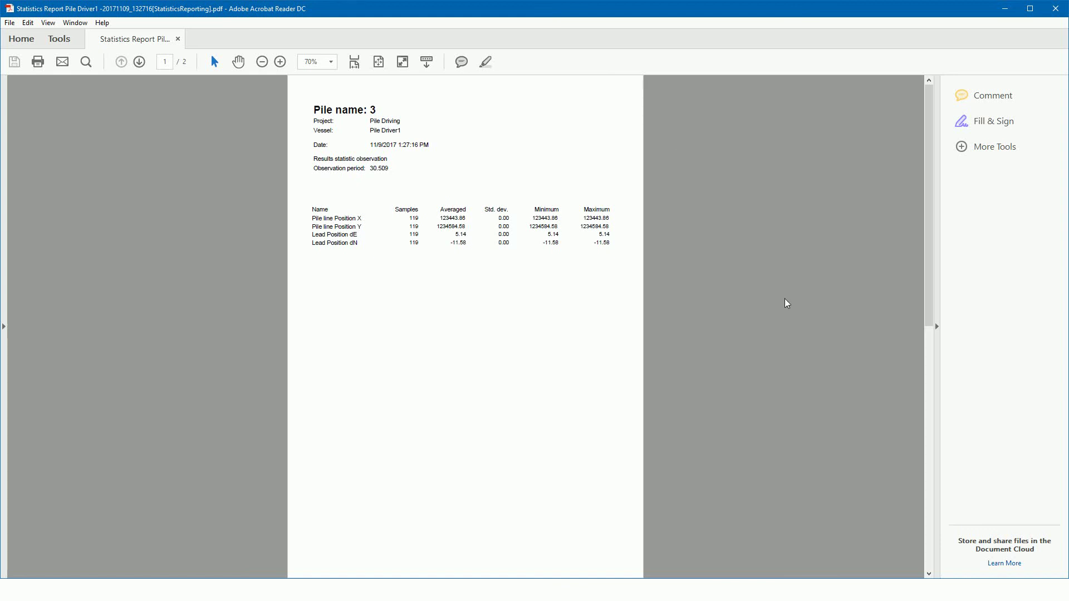
Review the graph page of the pile statistics report PDF in Adobe Acrobat Reader
scroll(787, 303, down, 10)
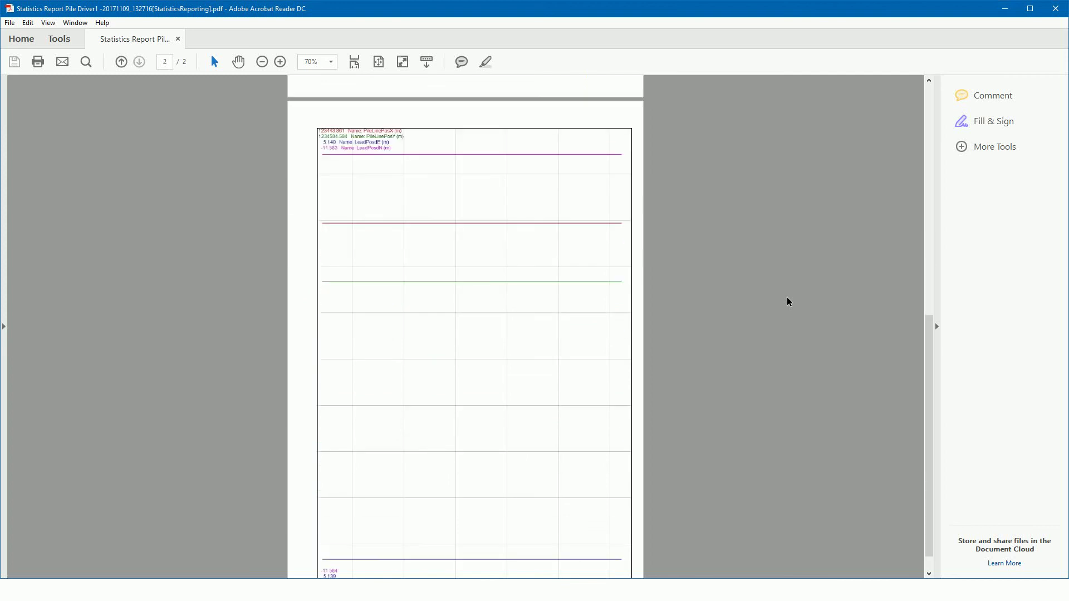